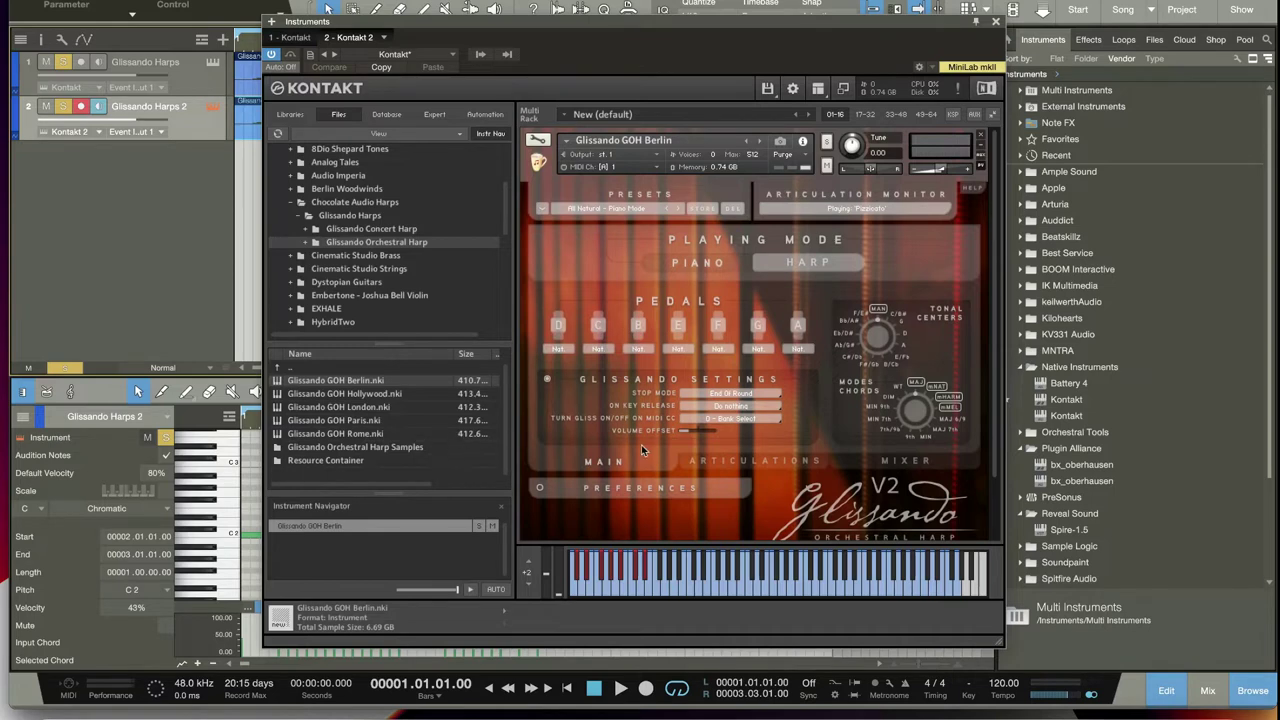
- Review the Berlin orchestral harp's articulation list, return to its main page and close the instrument window
{"action": "left_click", "coordinate": [740, 466]}
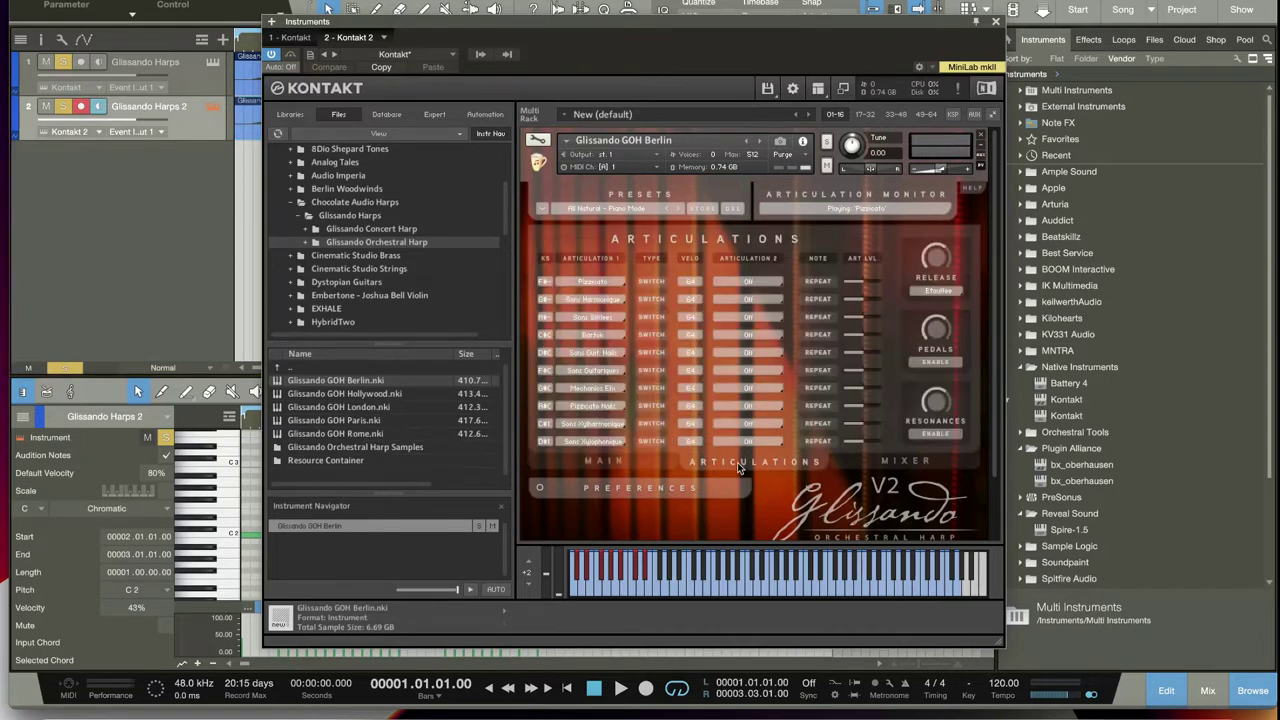
{"action": "left_click", "coordinate": [616, 466]}
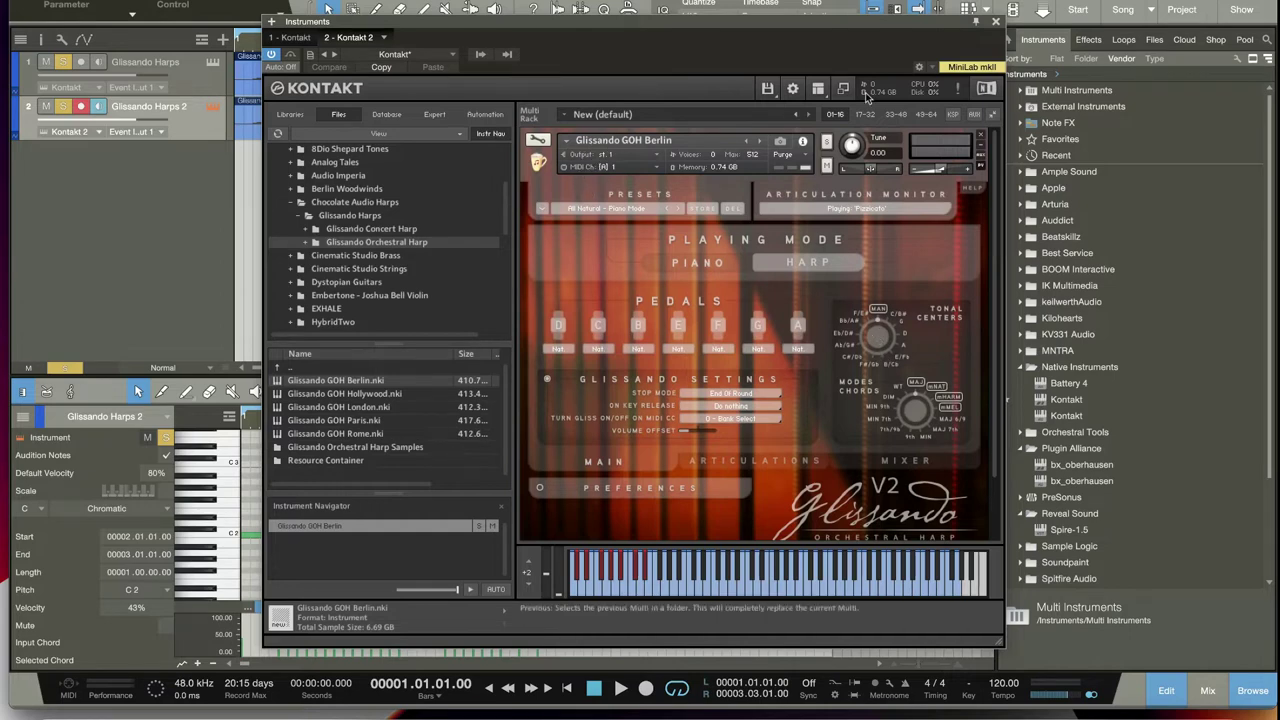
{"action": "left_click", "coordinate": [995, 21]}
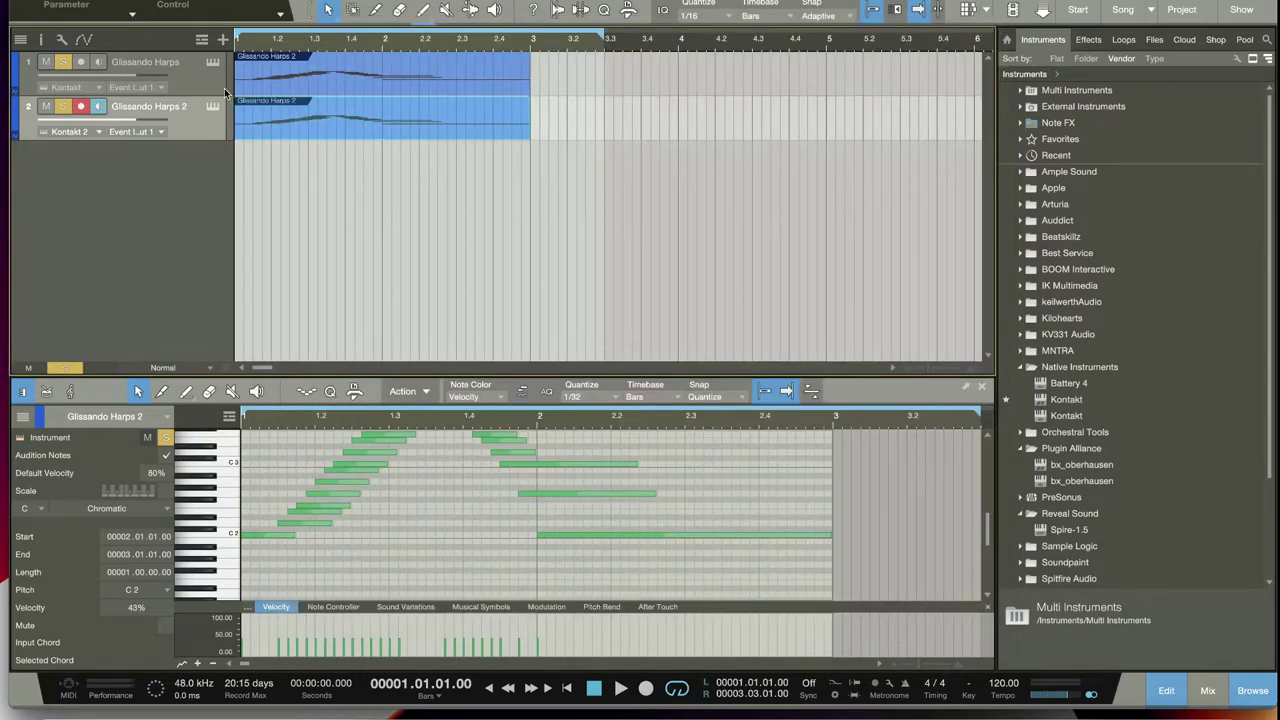
- Open the Glissando Harps track's concert harp instrument for comparison and return to the Berlin harp on Glissando Harps 2
{"action": "left_click", "coordinate": [192, 70]}
{"action": "left_click", "coordinate": [210, 63]}
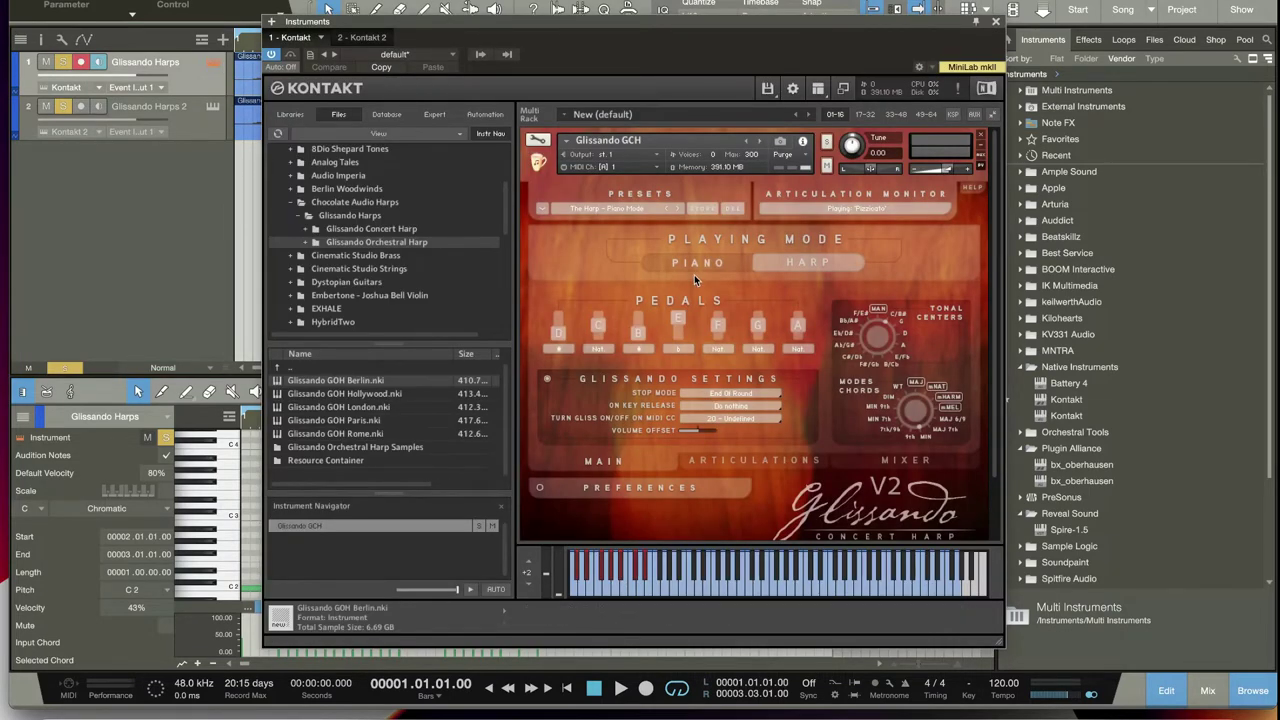
{"action": "left_click", "coordinate": [209, 132]}
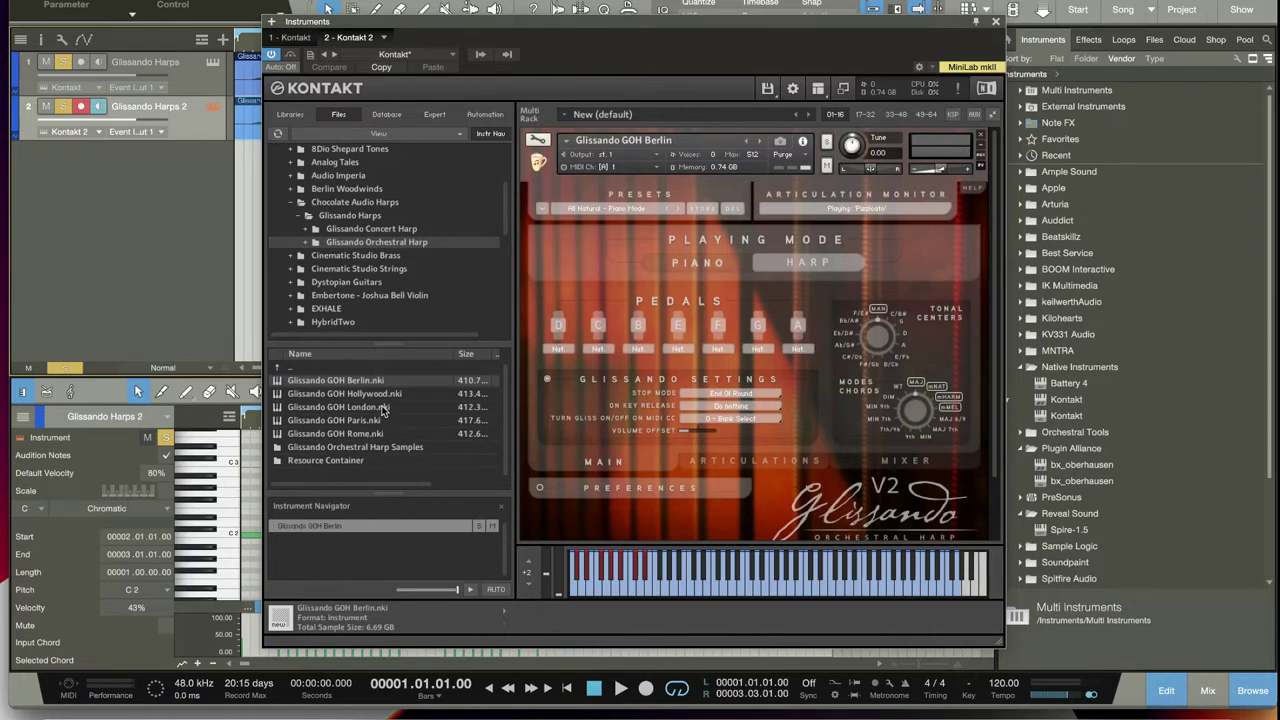
- Switch the Berlin harp to Piano playing mode, try a low key while viewing its articulations, and return to the main page
{"action": "left_click", "coordinate": [676, 264]}
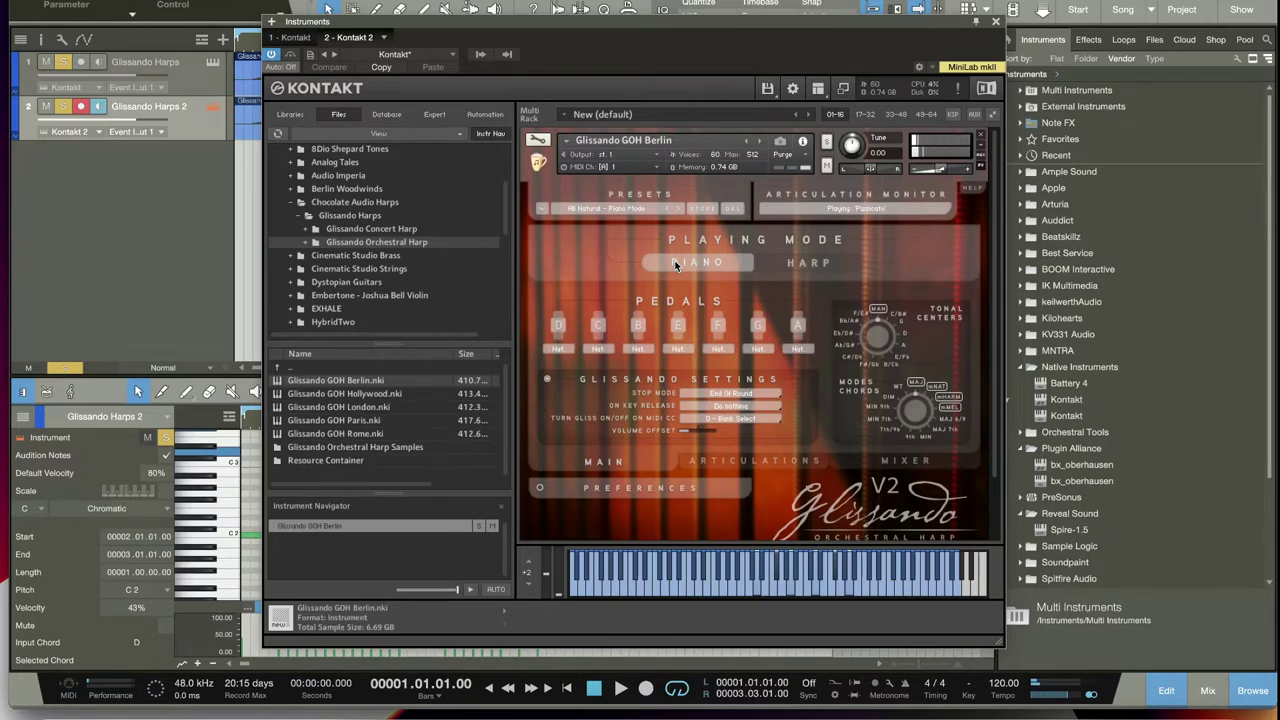
{"action": "left_click", "coordinate": [755, 461]}
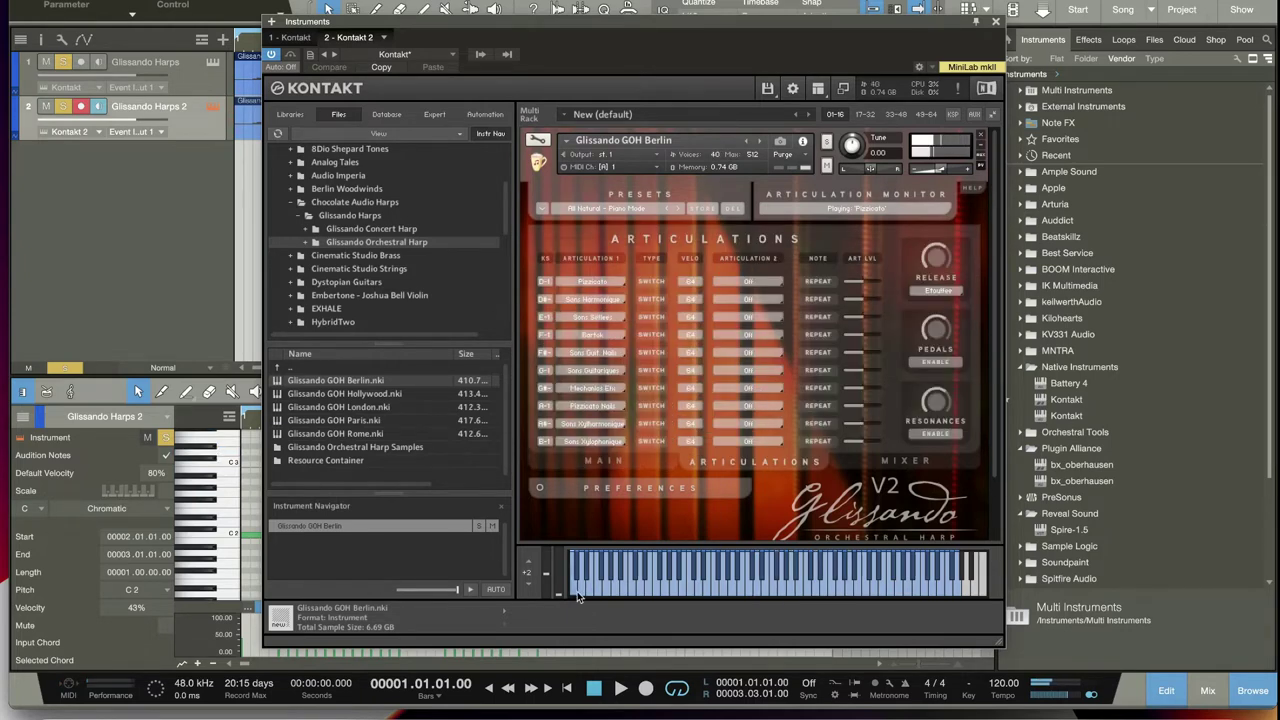
{"action": "left_click", "coordinate": [588, 596]}
{"action": "left_click", "coordinate": [604, 461]}
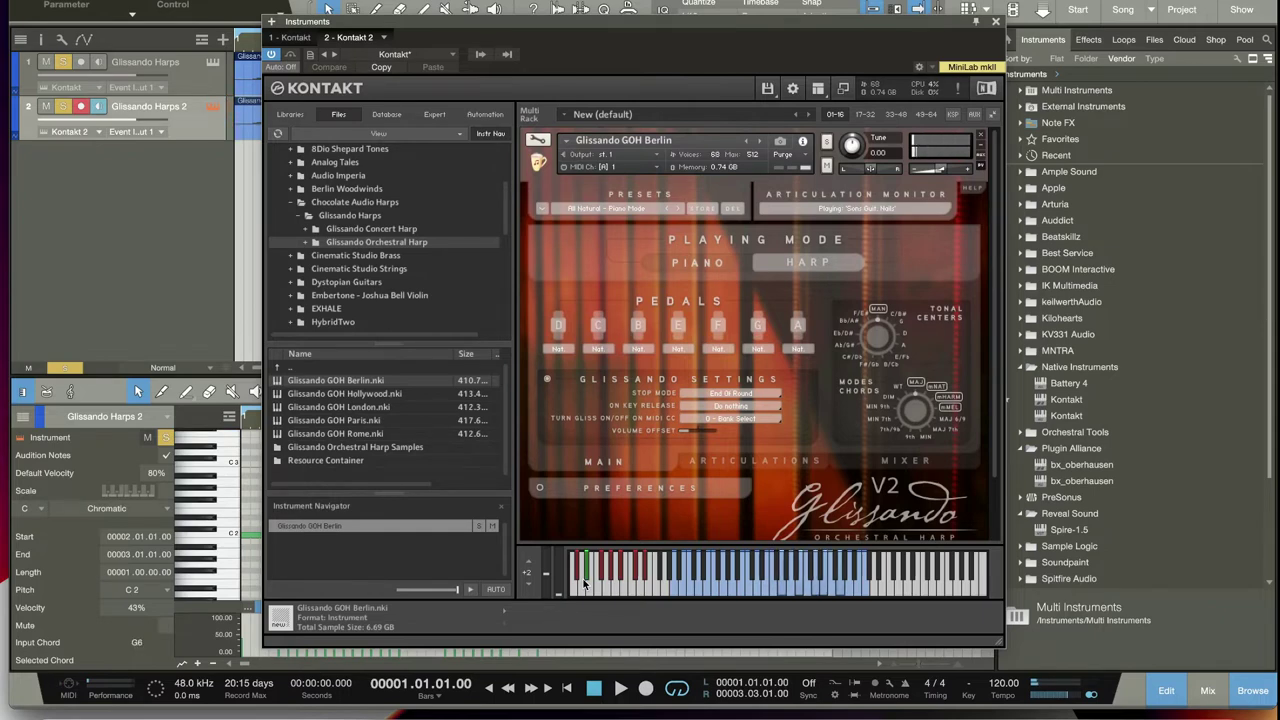
- Audition the Berlin harp's keyswitched articulations in Harp mode, from Sons Guitariques up through the Xylophonique range
{"action": "left_click", "coordinate": [602, 572]}
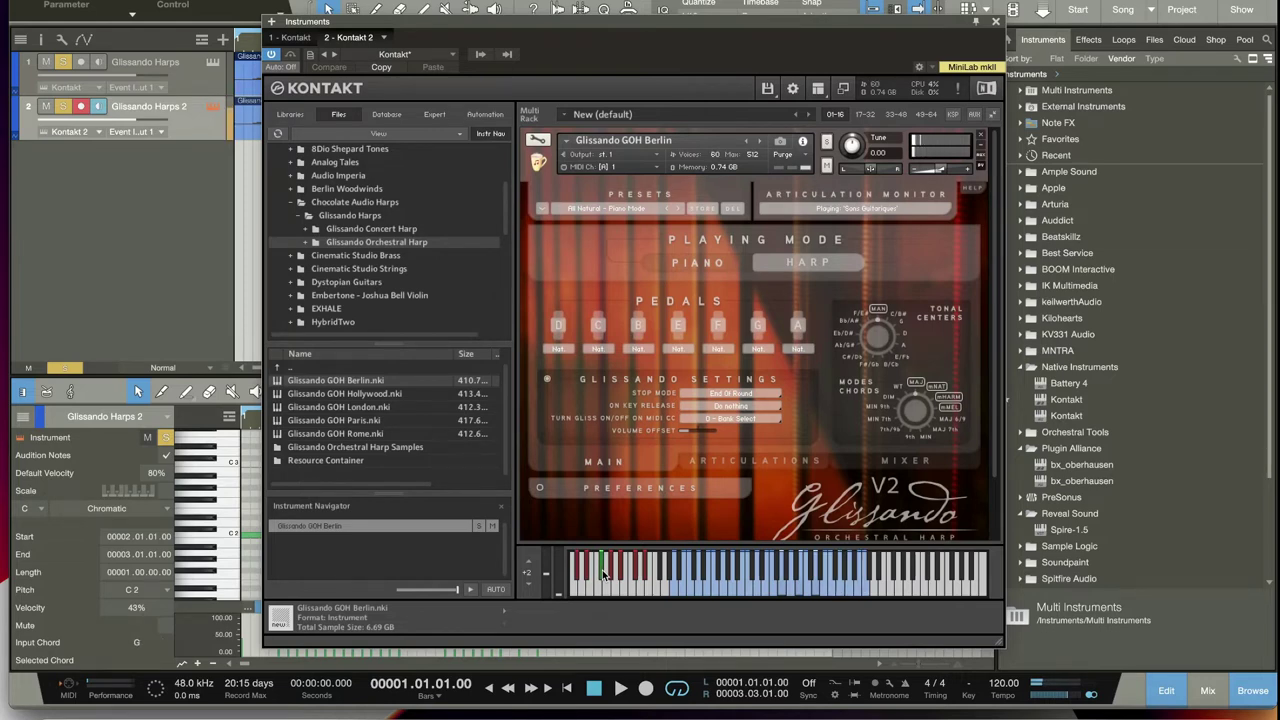
{"action": "left_click", "coordinate": [612, 572]}
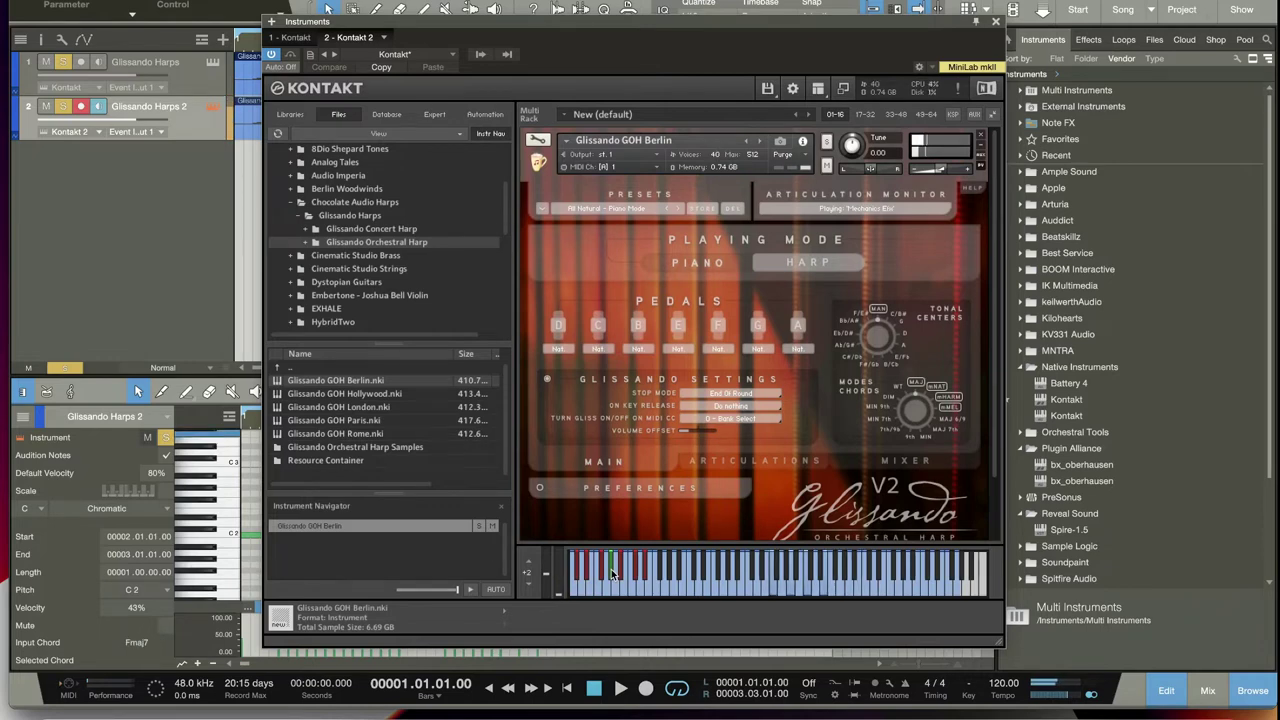
{"action": "left_click", "coordinate": [622, 572]}
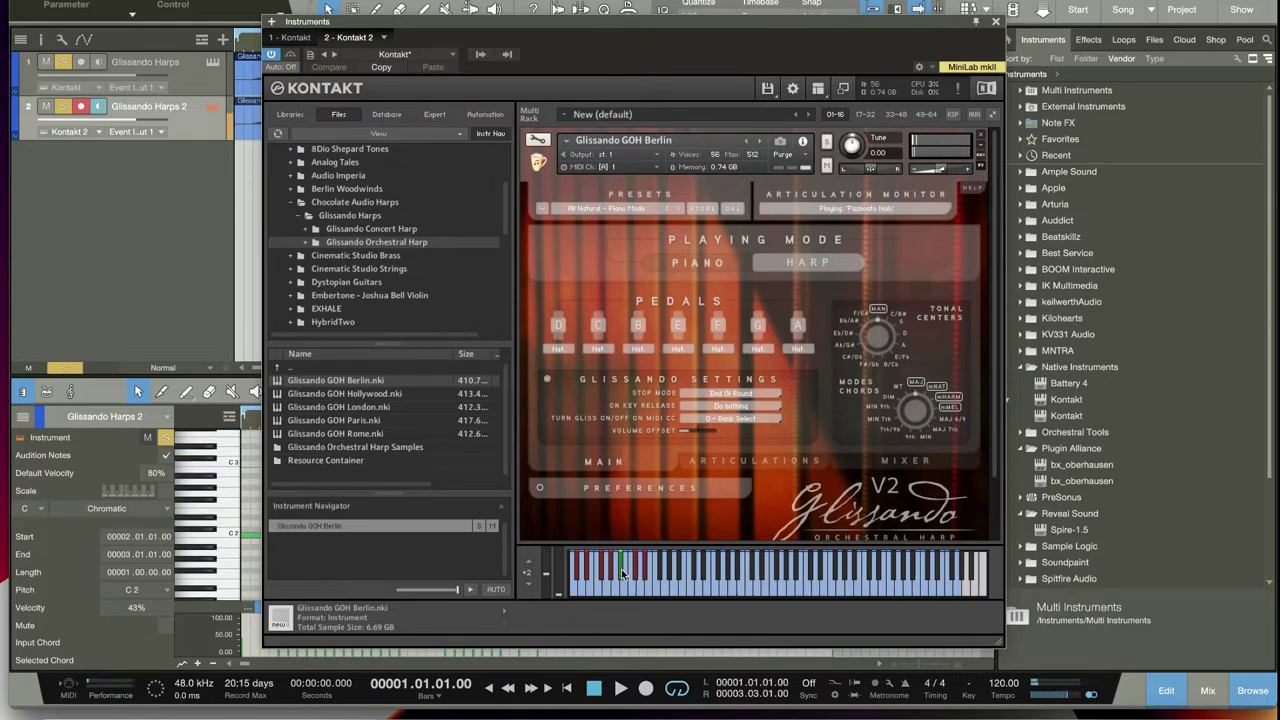
{"action": "left_click", "coordinate": [636, 573]}
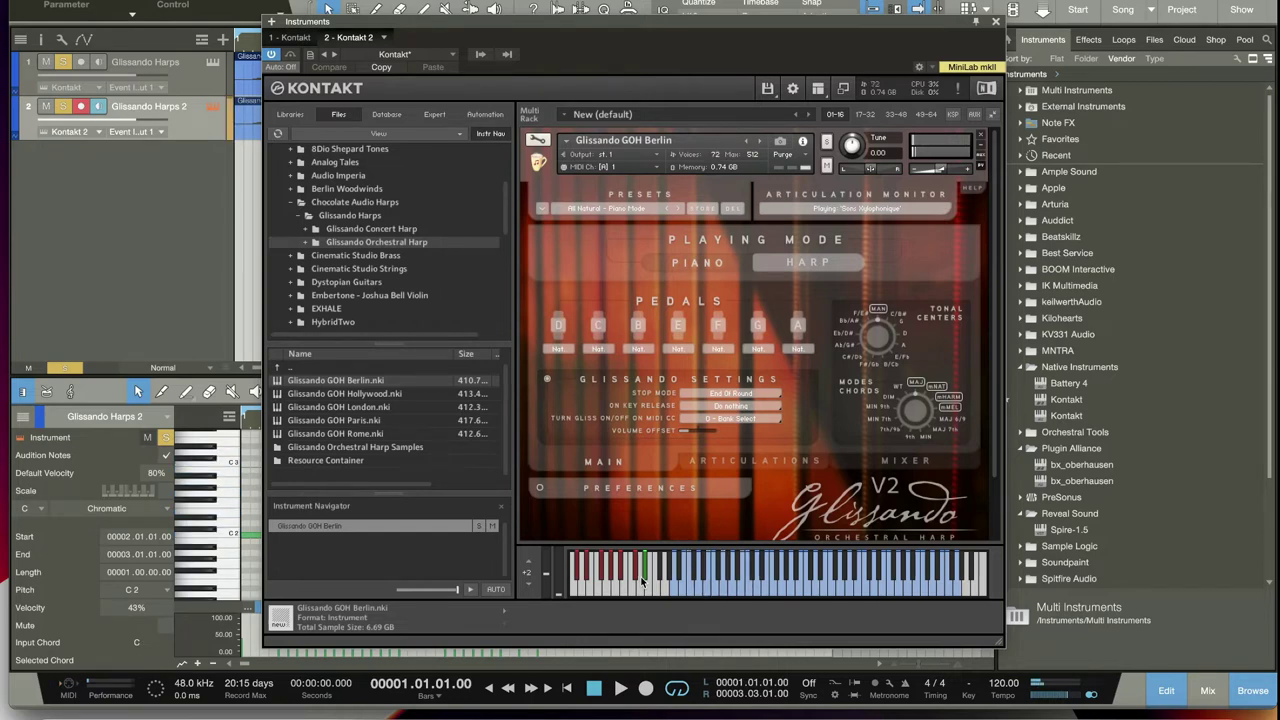
- Play the glissando clip with the Berlin harp, load Glissando GOH Hollywood and play the clip again for comparison
{"action": "key", "text": "space"}
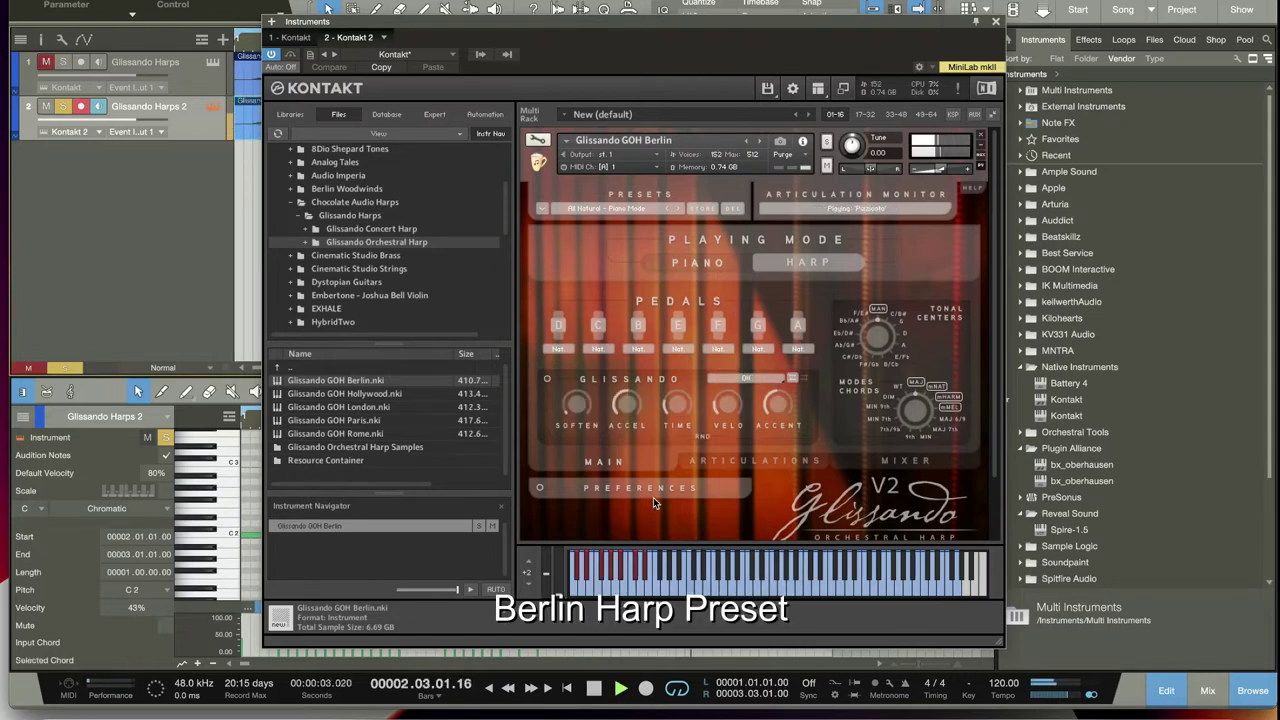
{"action": "left_click", "coordinate": [592, 692]}
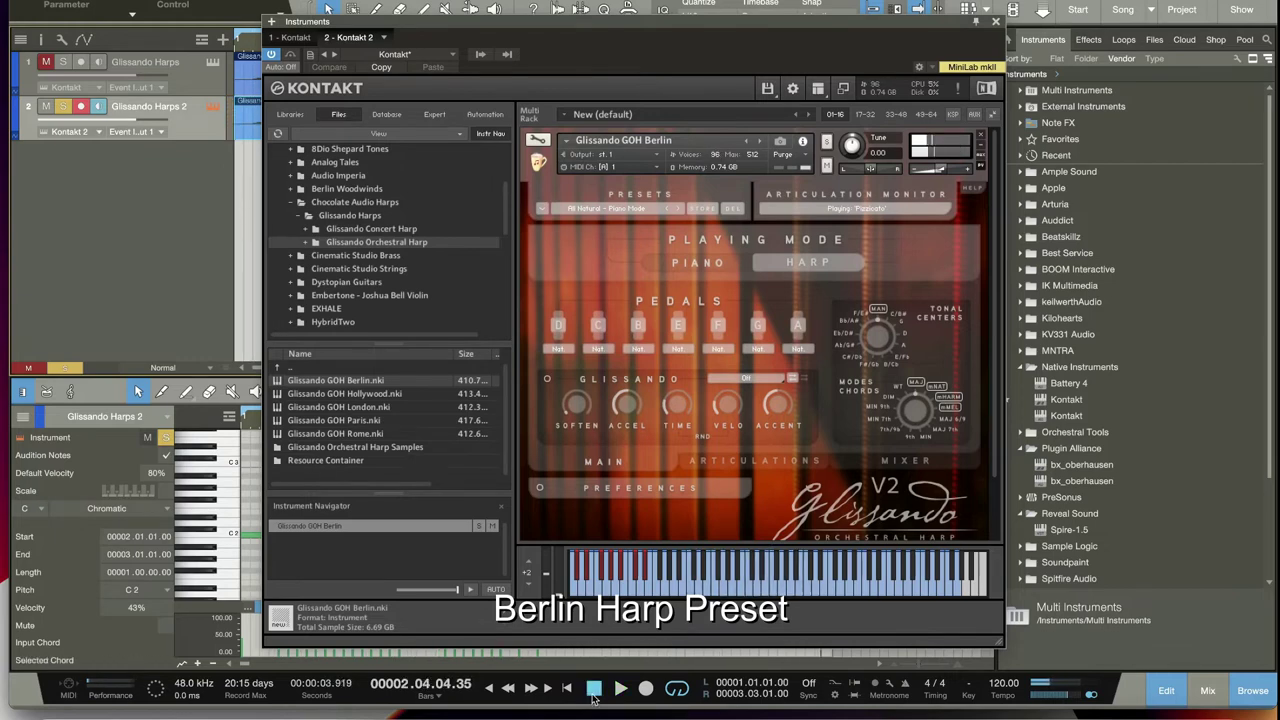
{"action": "left_click", "coordinate": [760, 141]}
{"action": "left_click", "coordinate": [620, 689]}
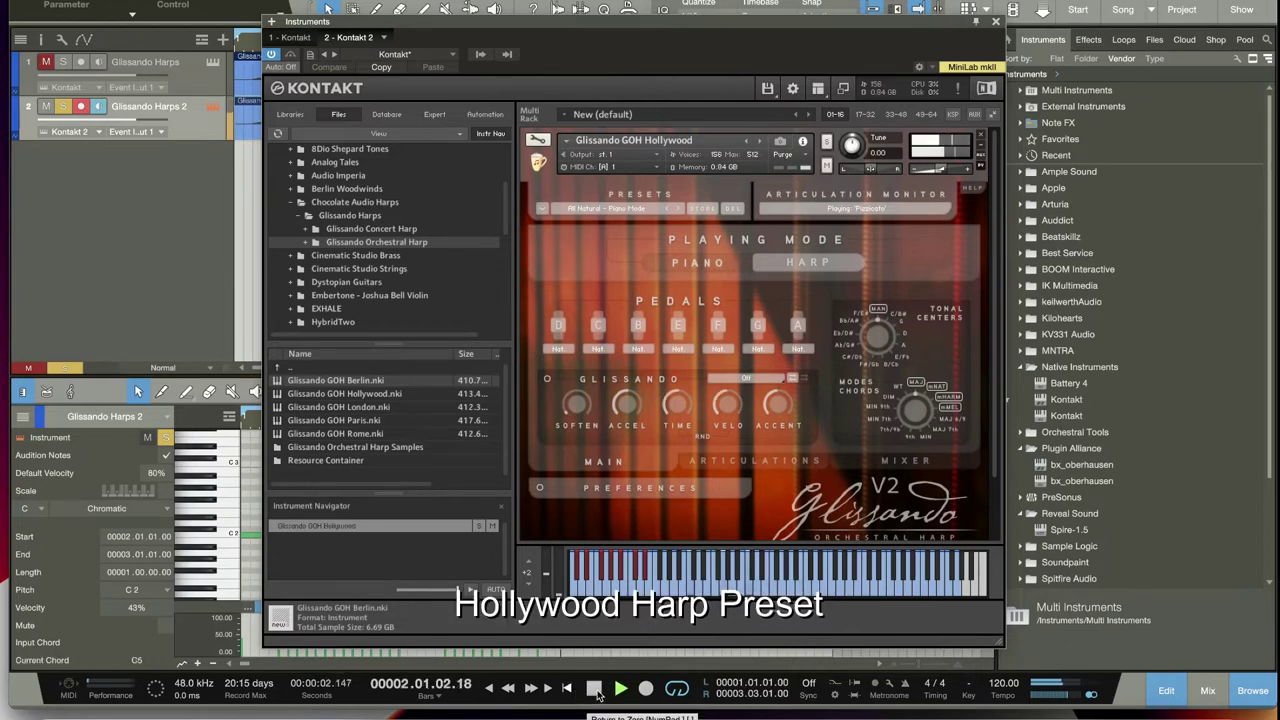
{"action": "left_click", "coordinate": [595, 689]}
- Set the Hollywood harp's release type to Tips and play the glissando clip with it
{"action": "left_click", "coordinate": [775, 467]}
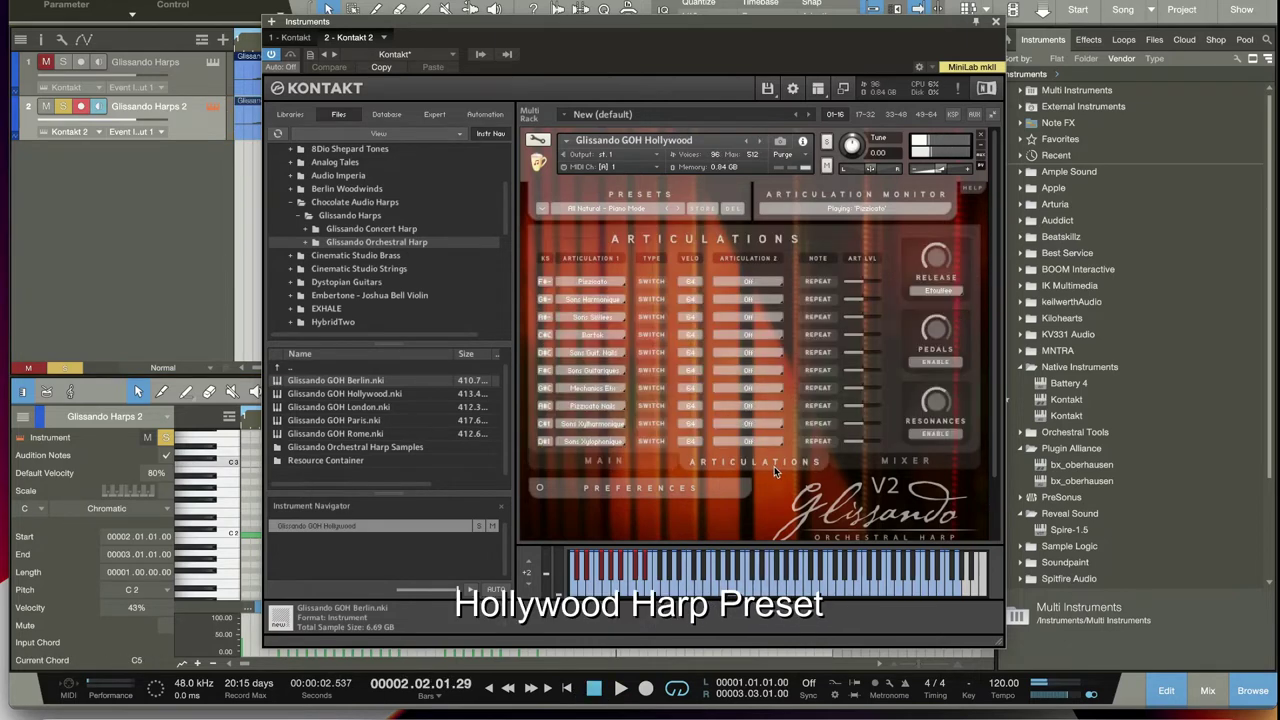
{"action": "left_click", "coordinate": [940, 291]}
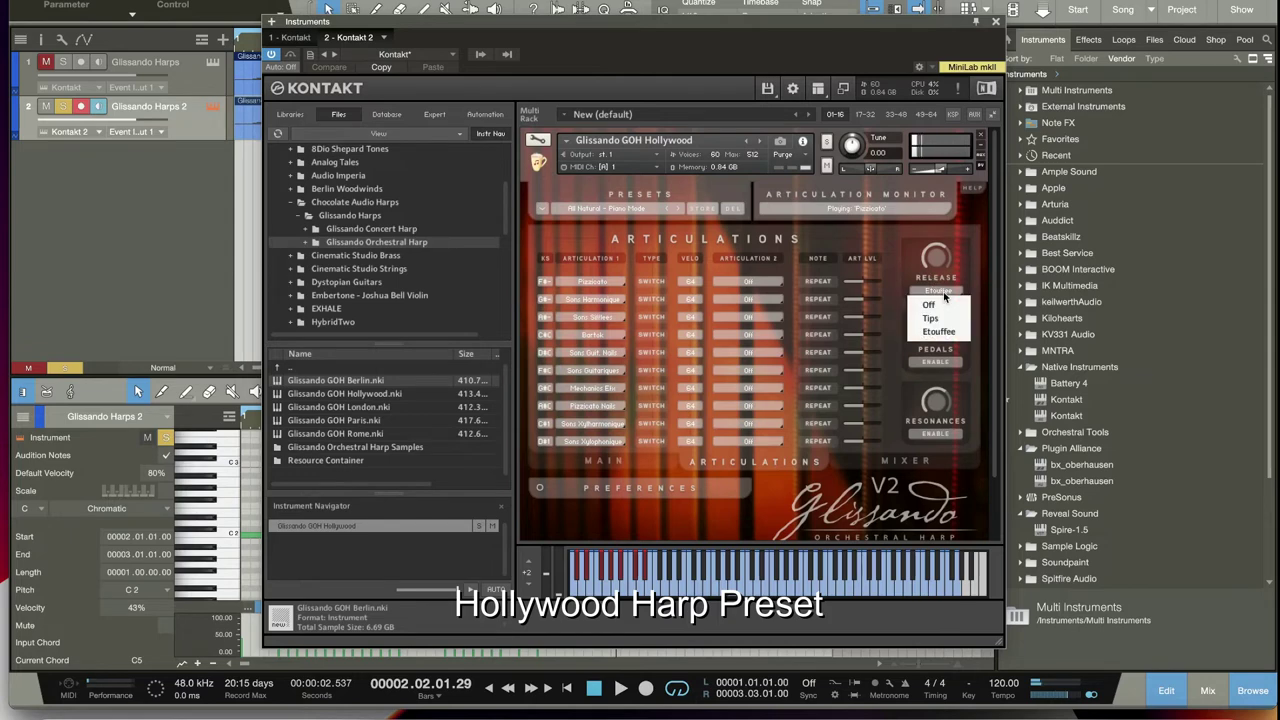
{"action": "left_click", "coordinate": [940, 331]}
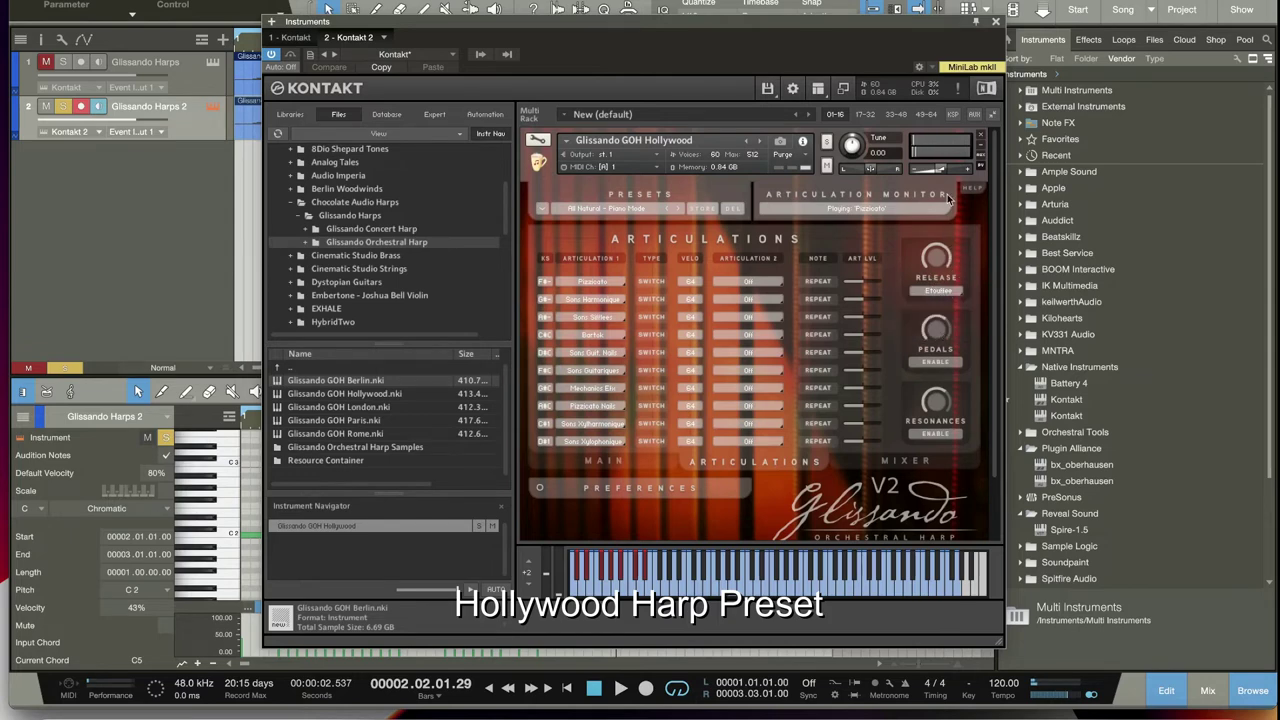
{"action": "left_click", "coordinate": [617, 689]}
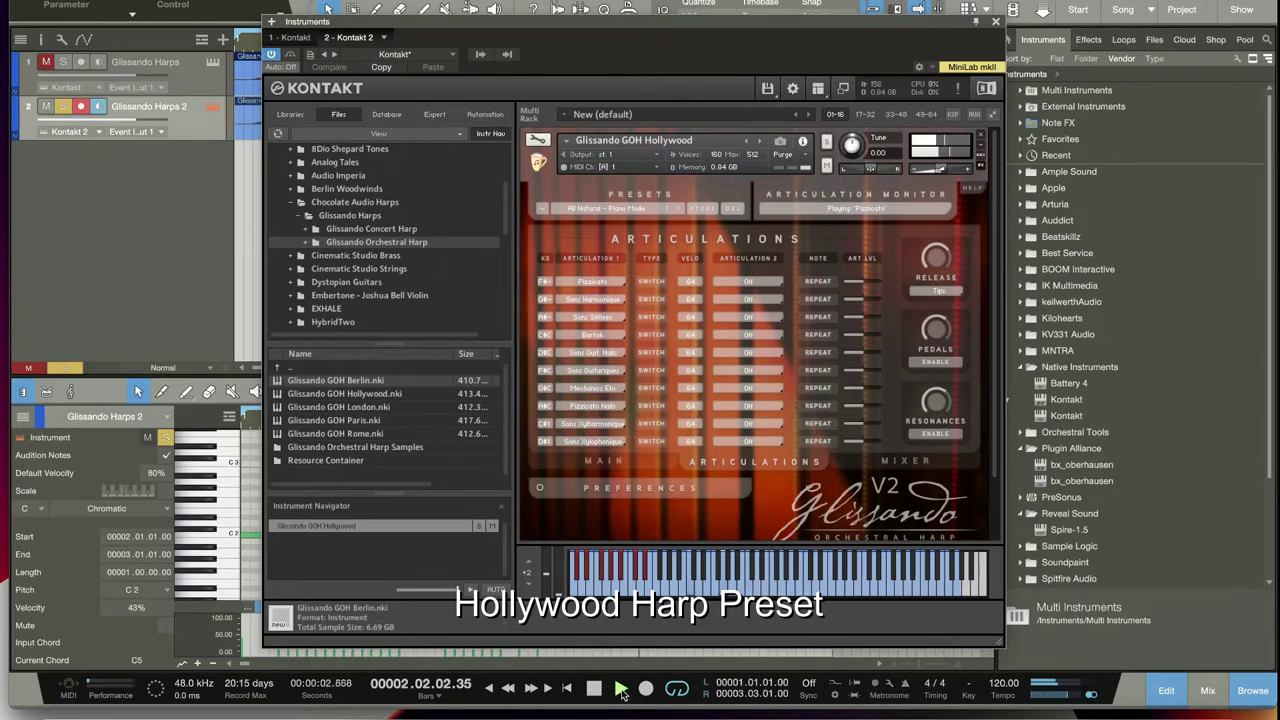
{"action": "left_click", "coordinate": [593, 689]}
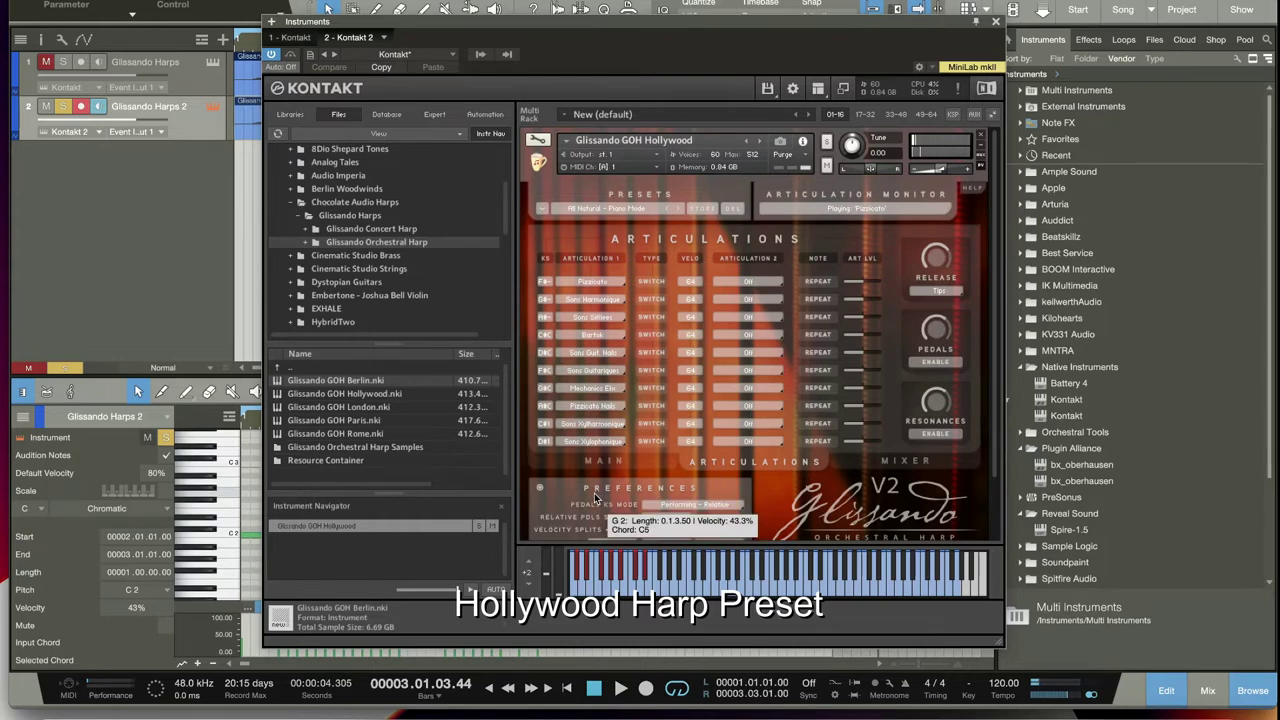
- Load the Glissando GOH London, Paris and Rome harps in turn and play the clip with each one
{"action": "left_click", "coordinate": [619, 689]}
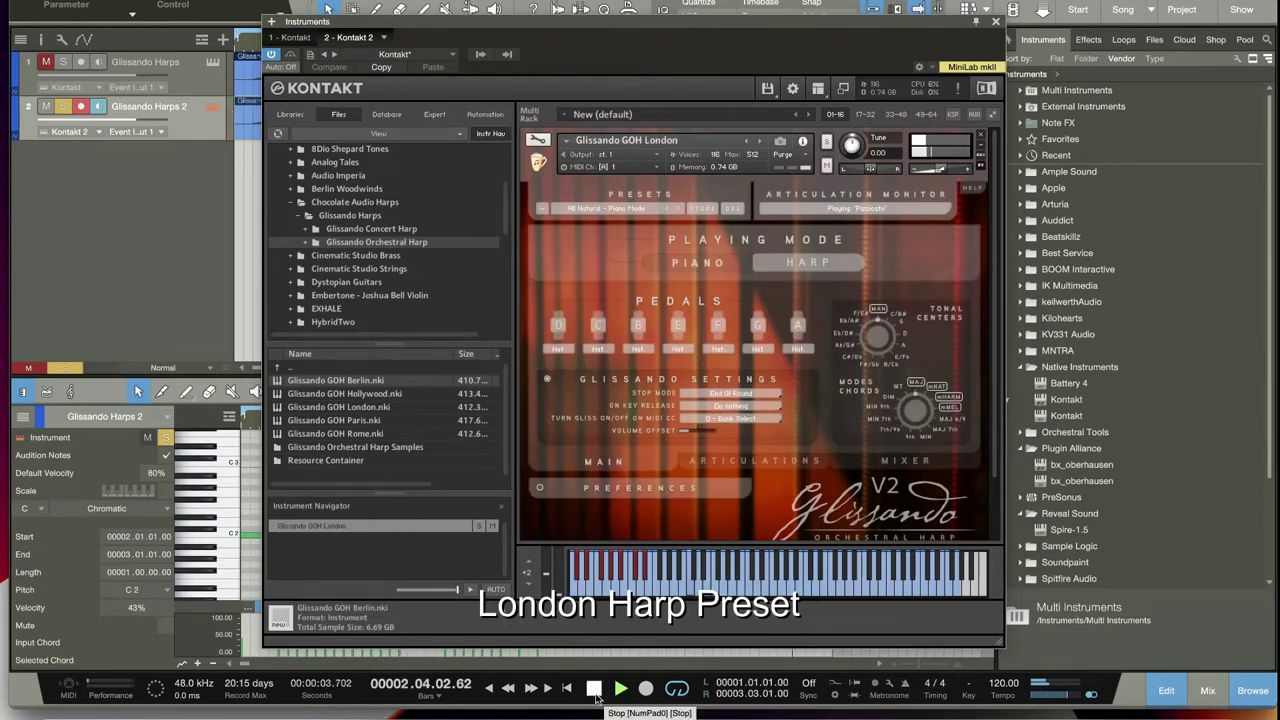
{"action": "left_click", "coordinate": [594, 689]}
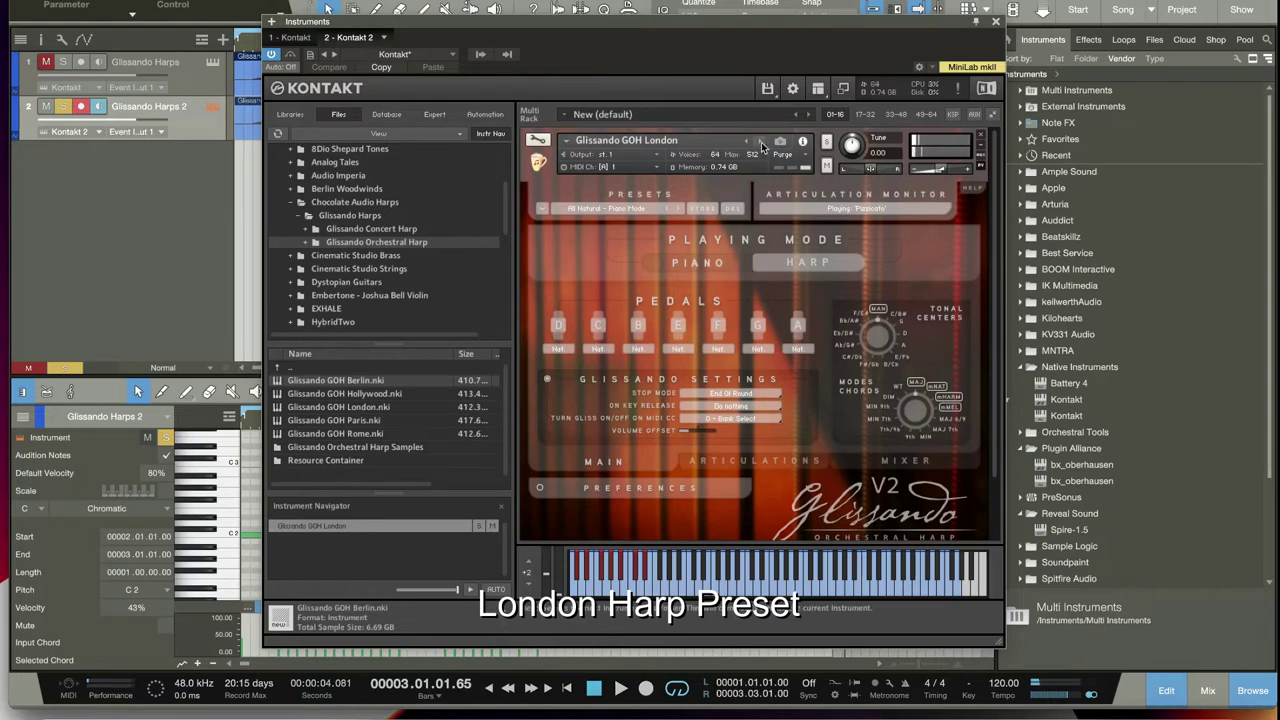
{"action": "left_click", "coordinate": [759, 141]}
{"action": "key", "text": "space"}
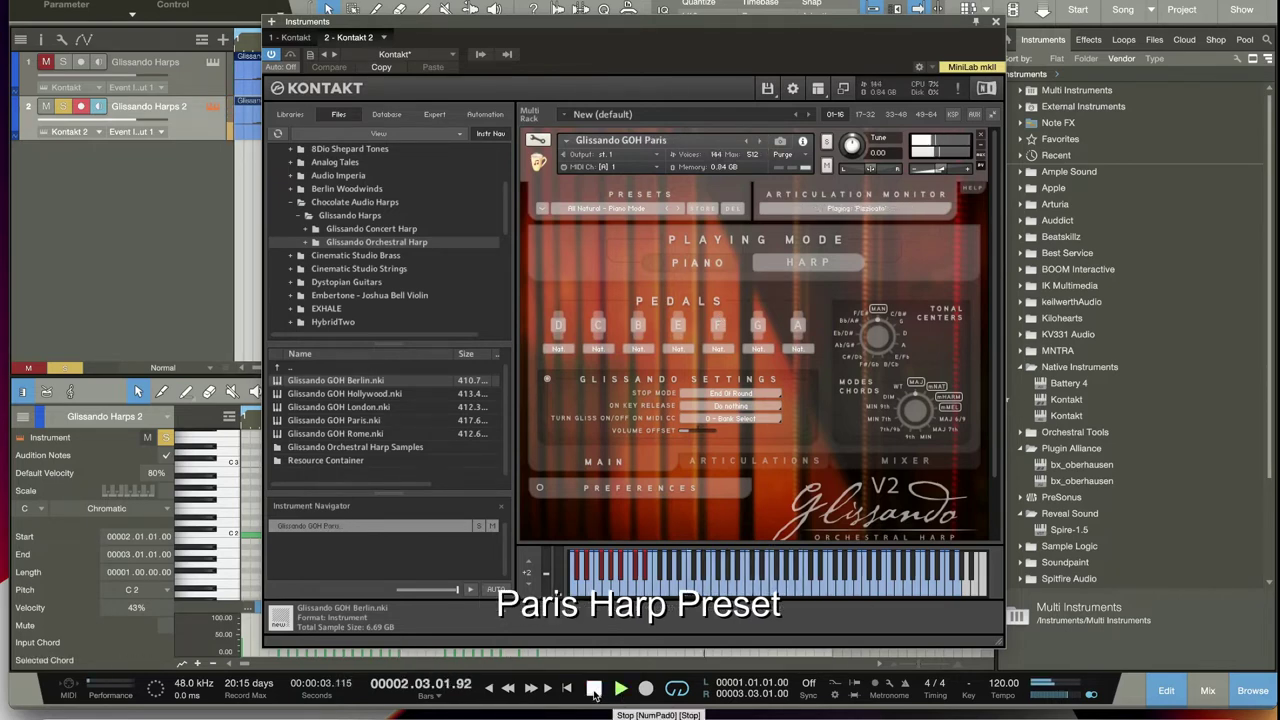
{"action": "left_click", "coordinate": [594, 689]}
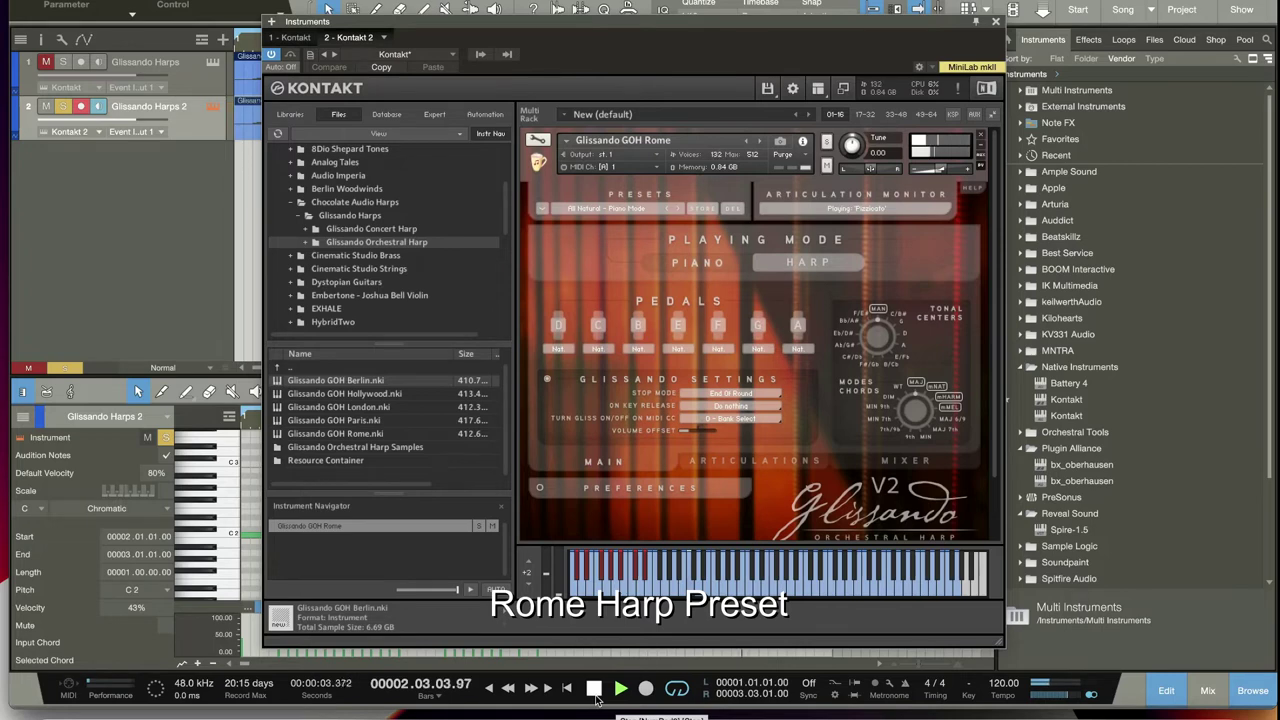
{"action": "left_click", "coordinate": [594, 689]}
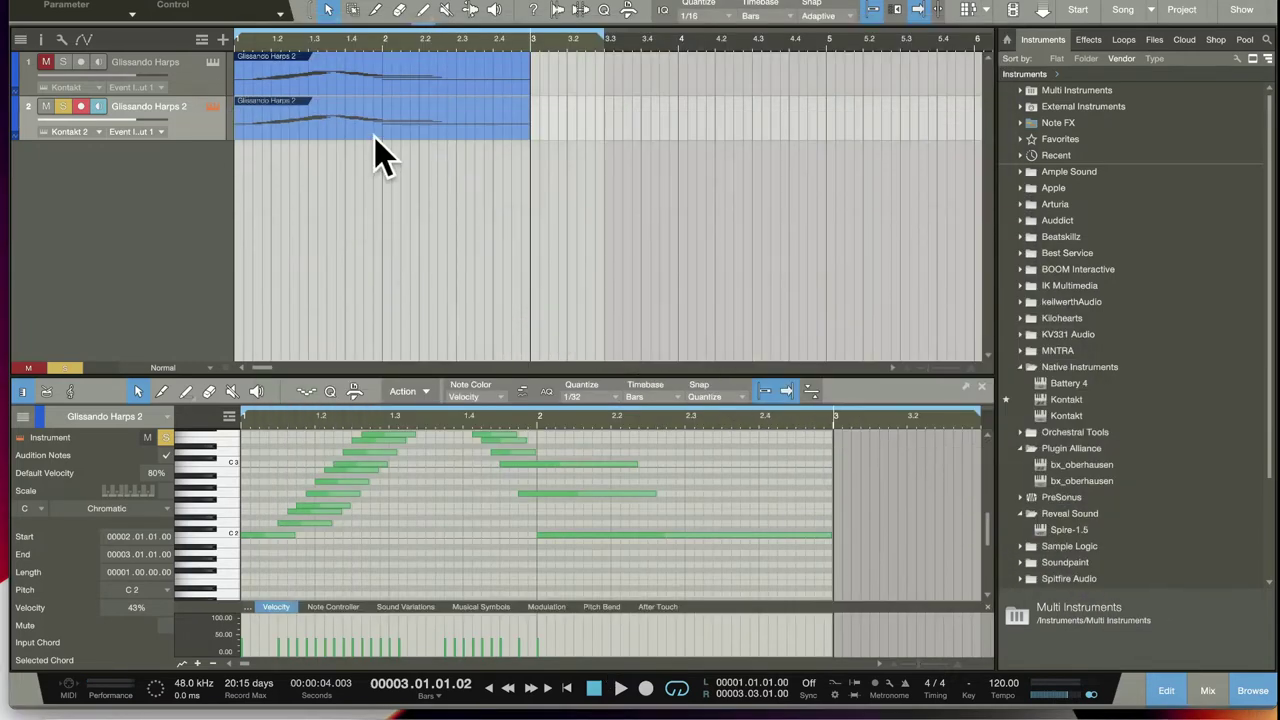
- Reopen the Rome harp, review its release options with Tips selected, and inspect its mixer page before returning to the main page
{"action": "left_click", "coordinate": [210, 105]}
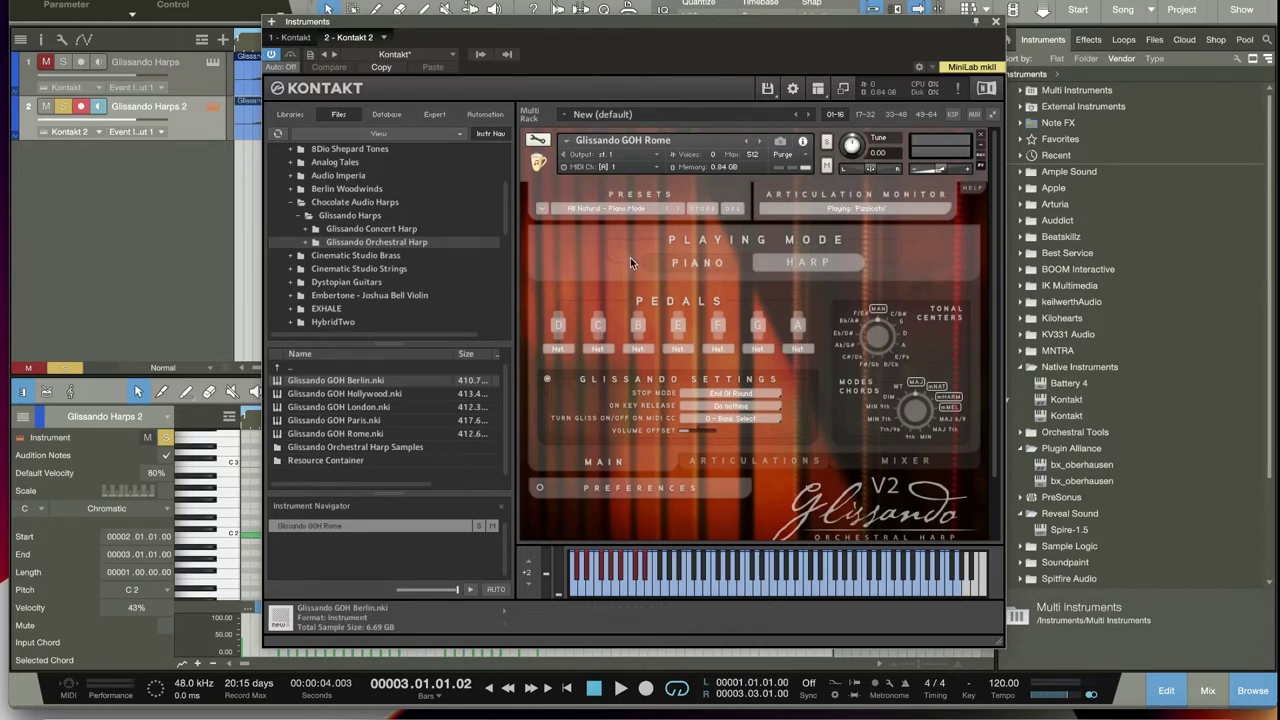
{"action": "left_click", "coordinate": [758, 465]}
{"action": "left_click", "coordinate": [941, 292]}
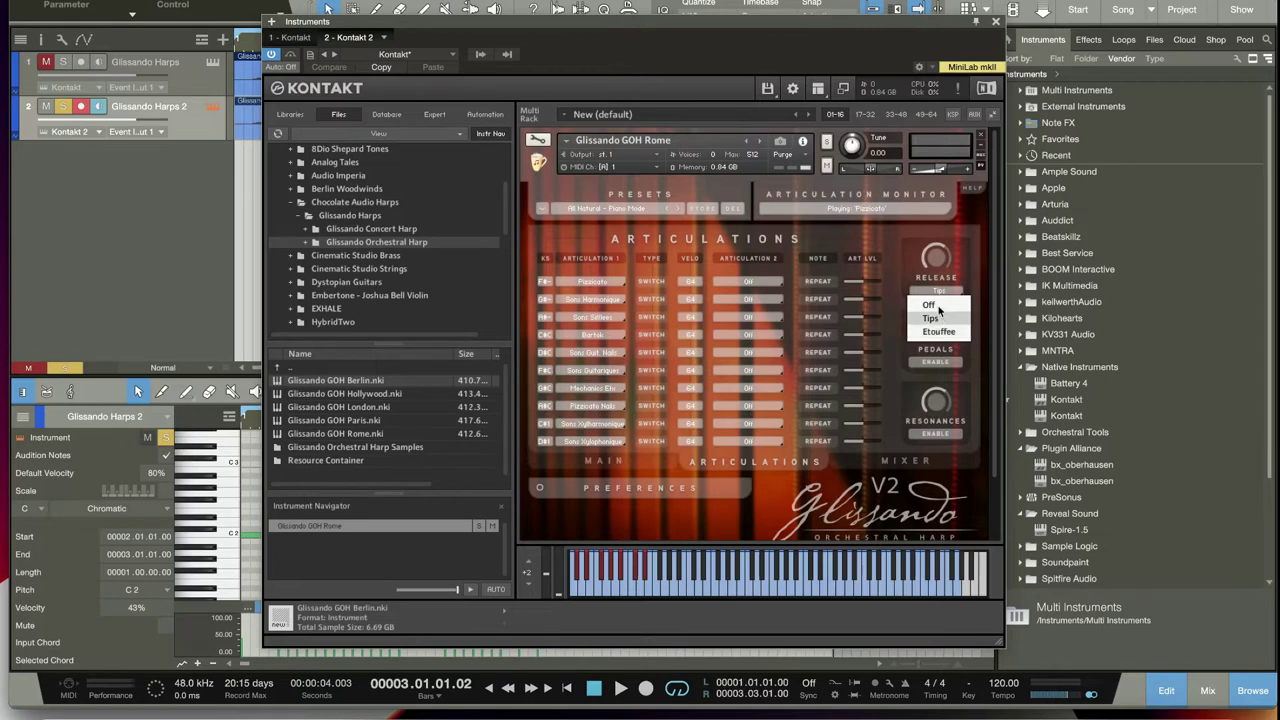
{"action": "left_click", "coordinate": [930, 318]}
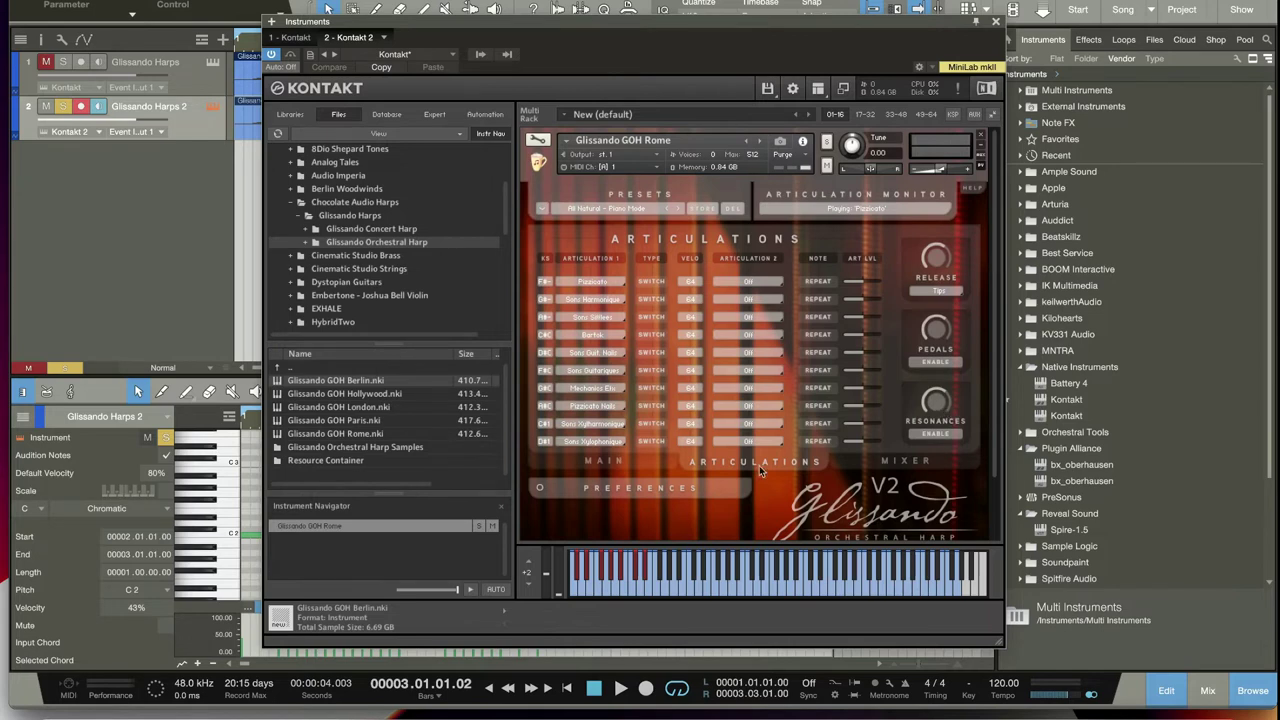
{"action": "left_click", "coordinate": [897, 475]}
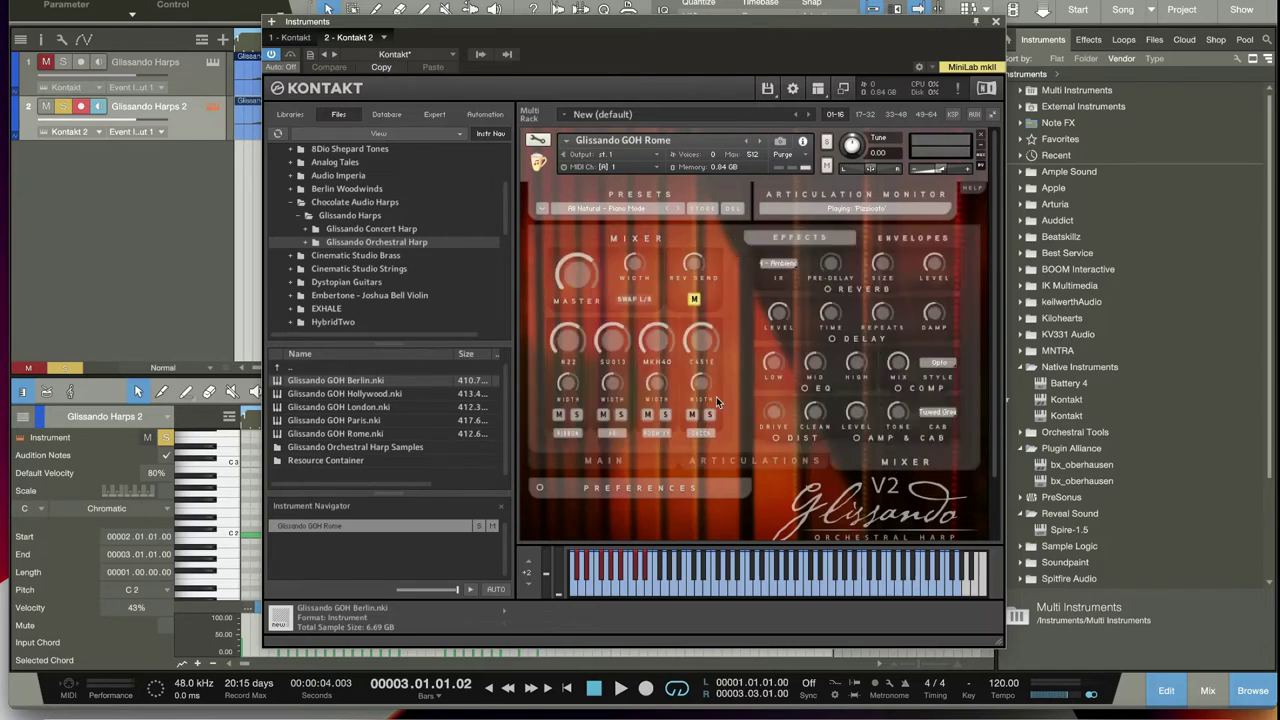
{"action": "left_click", "coordinate": [617, 460]}
- Move the instrument window aside, play a run across the keys in Piano mode, and switch the Rome harp back to Harp mode
{"action": "left_click_drag", "start_coordinate": [705, 27], "coordinate": [752, 23]}
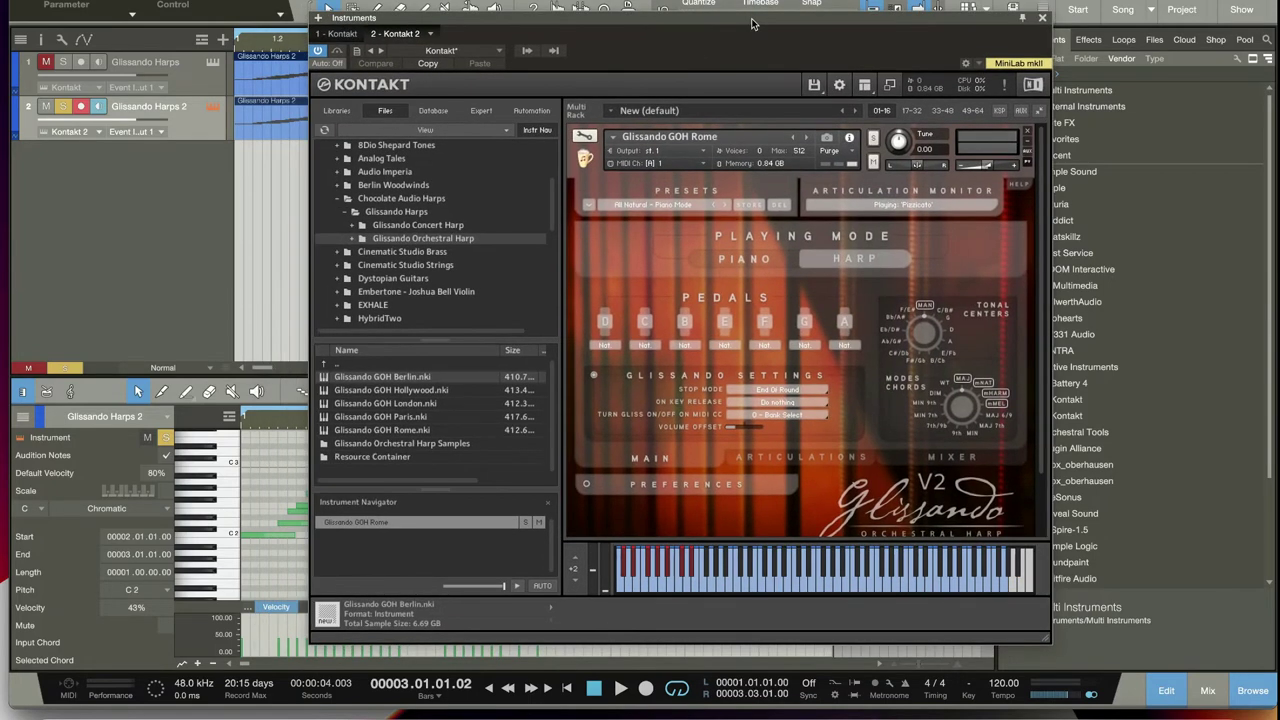
{"action": "left_click_drag", "start_coordinate": [752, 23], "coordinate": [790, 26]}
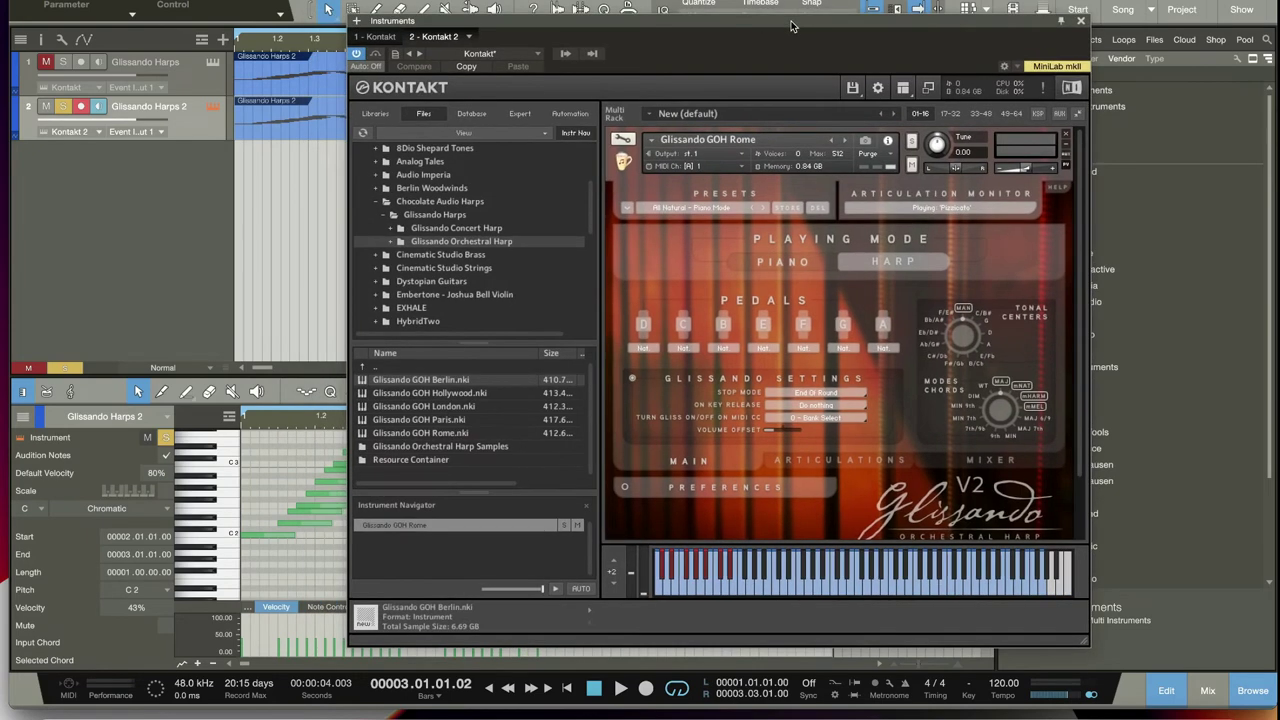
{"action": "left_click", "coordinate": [786, 261]}
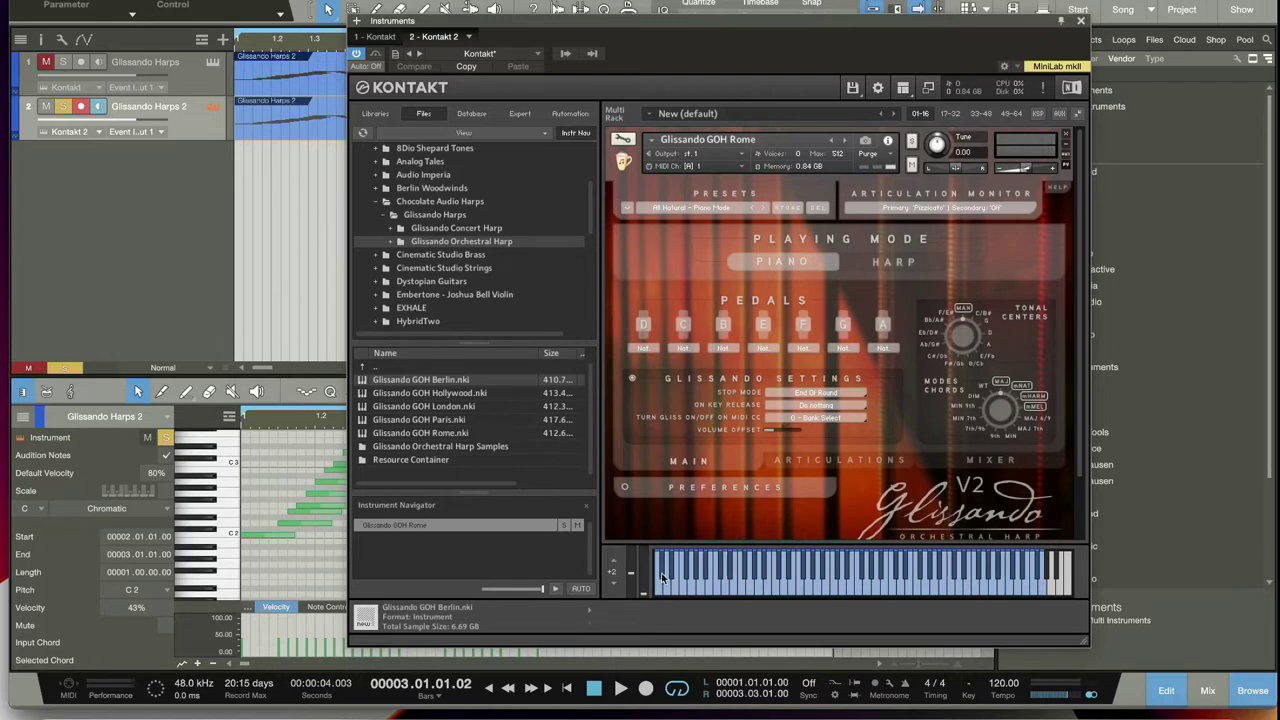
{"action": "mouse_move", "coordinate": [660, 595]}
{"action": "left_mouse_down"}
{"action": "mouse_move", "coordinate": [817, 577]}
{"action": "mouse_move", "coordinate": [820, 590]}
{"action": "left_mouse_up"}
{"action": "left_click", "coordinate": [905, 263]}
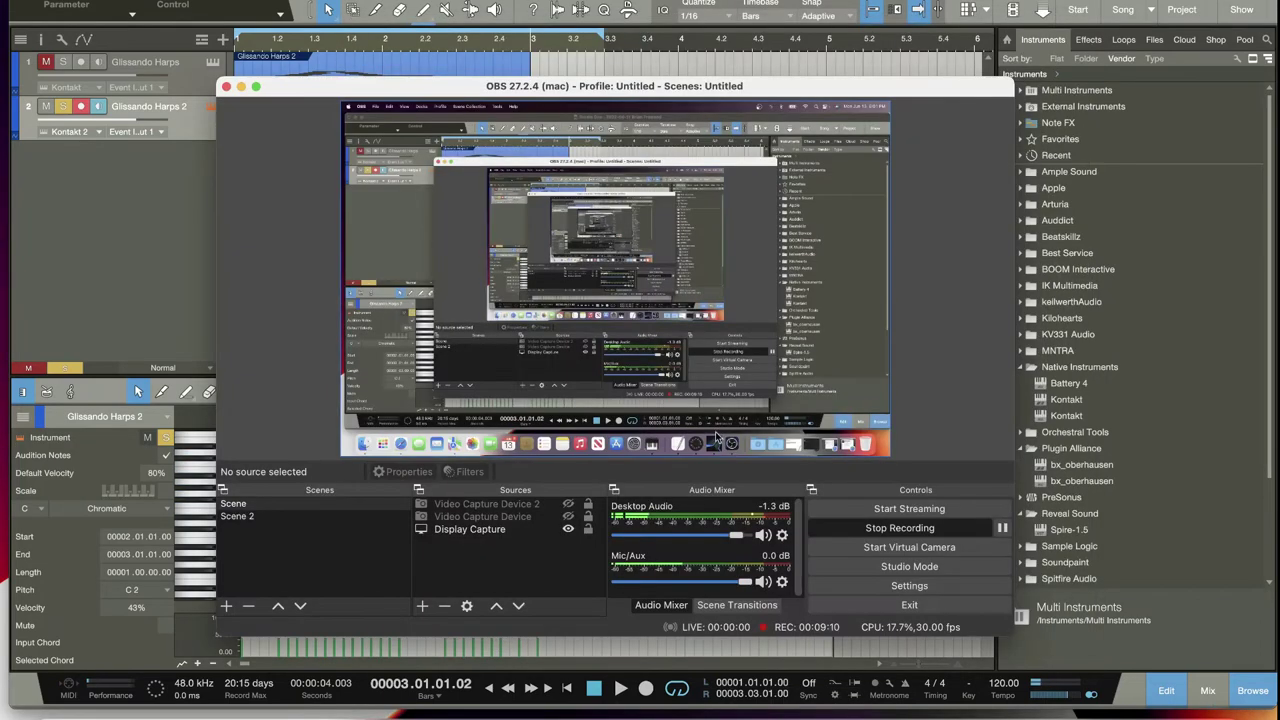
- Minimize the OBS window and bring the note rows below C 2 into view in the Glissando Harps 2 editor
{"action": "key", "text": "super+Tab"}
{"action": "left_click", "coordinate": [241, 87]}
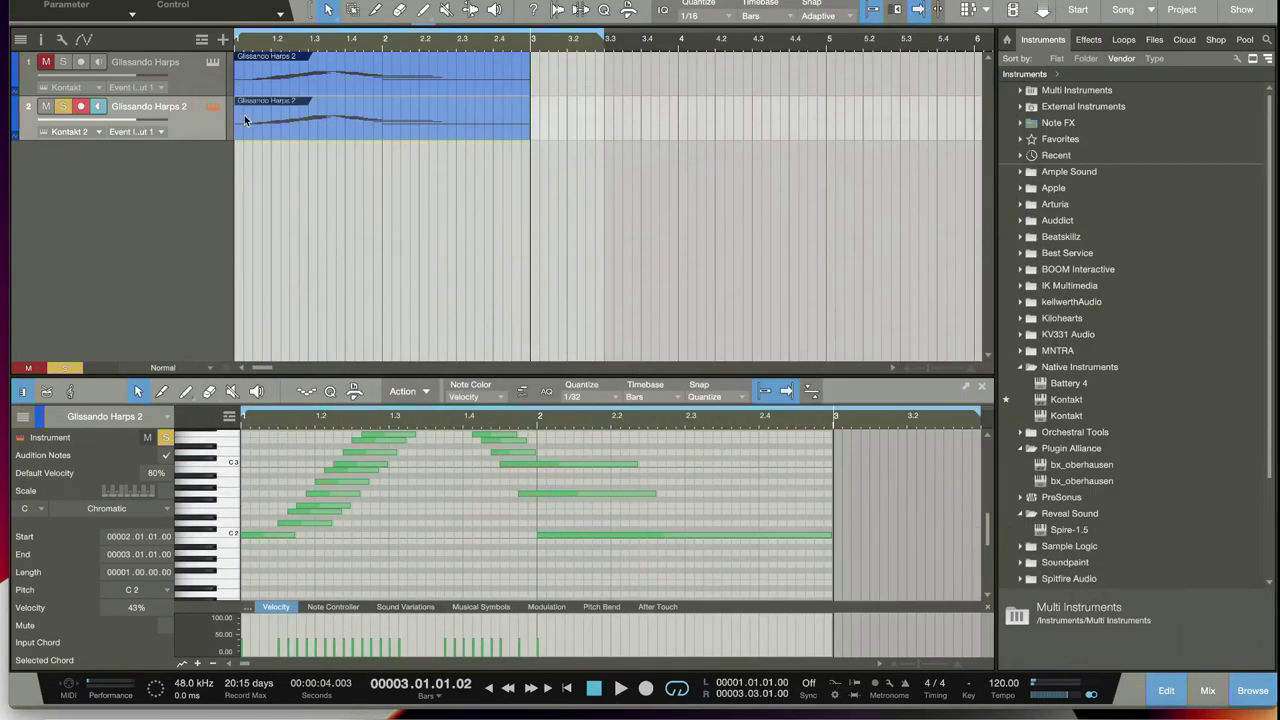
{"action": "scroll", "coordinate": [357, 537], "scroll_direction": "up", "scroll_amount": 2}
{"action": "scroll", "coordinate": [360, 538], "scroll_direction": "down", "scroll_amount": 4}
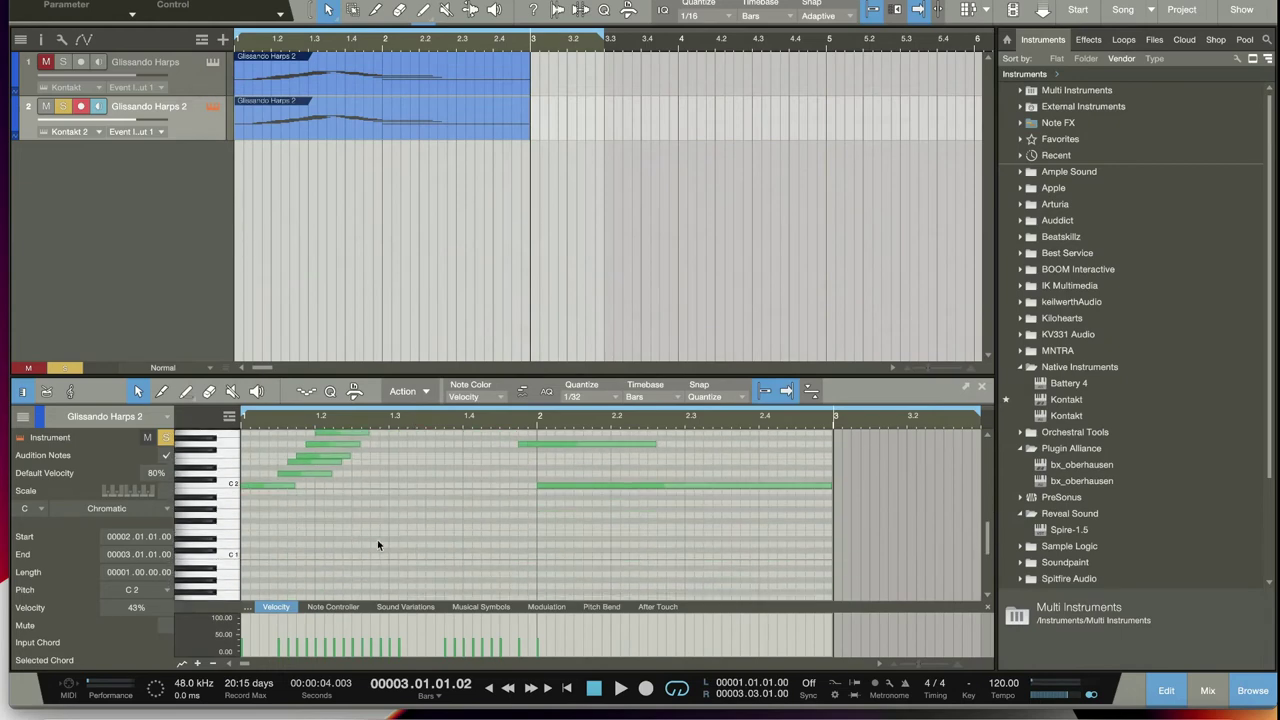
- Play the clip from the start, and change the Rome harp's Modes Chords setting so the B, E and A pedals are flat
{"action": "left_click", "coordinate": [566, 688]}
{"action": "key", "text": "space"}
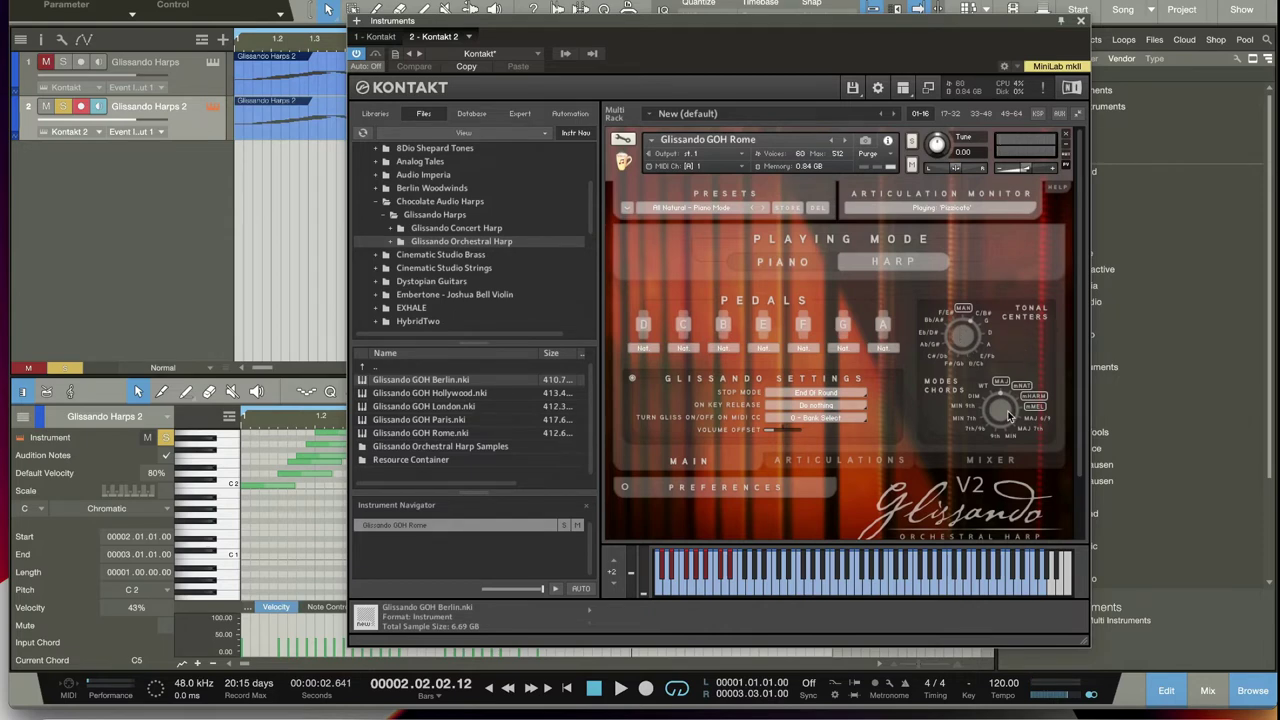
{"action": "left_click_drag", "start_coordinate": [1008, 415], "coordinate": [1006, 408]}
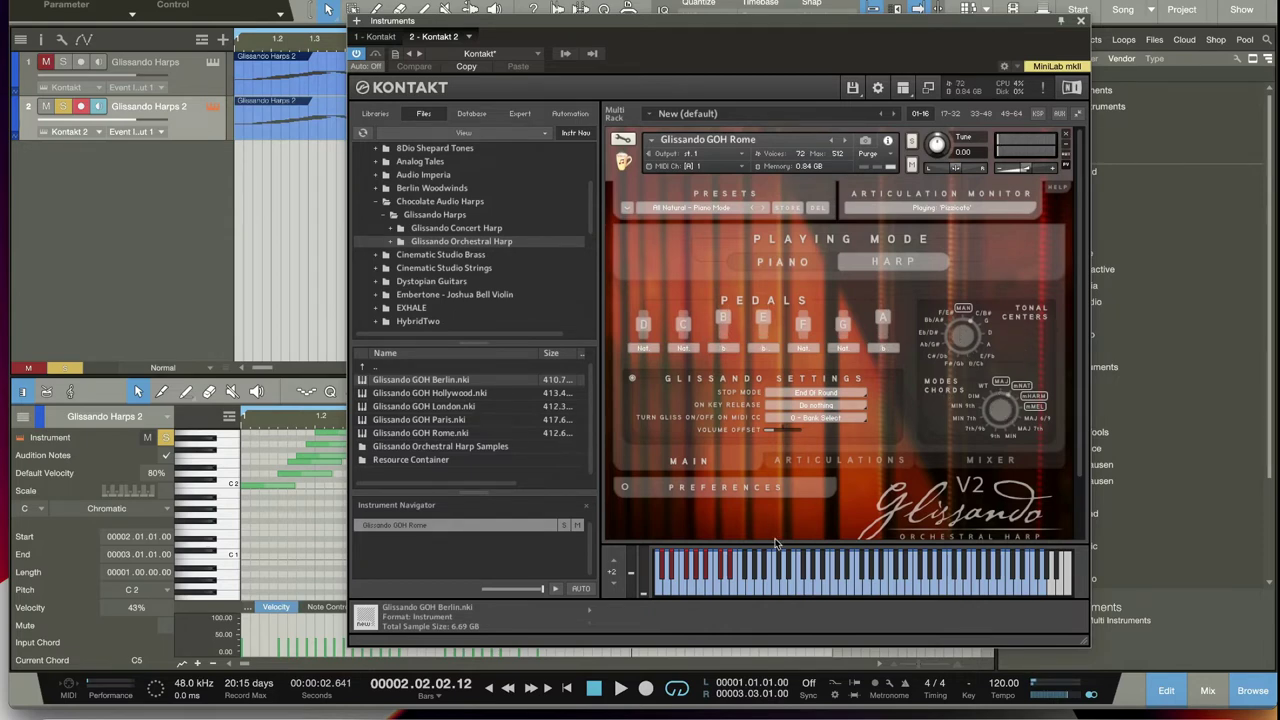
{"action": "left_click", "coordinate": [592, 689]}
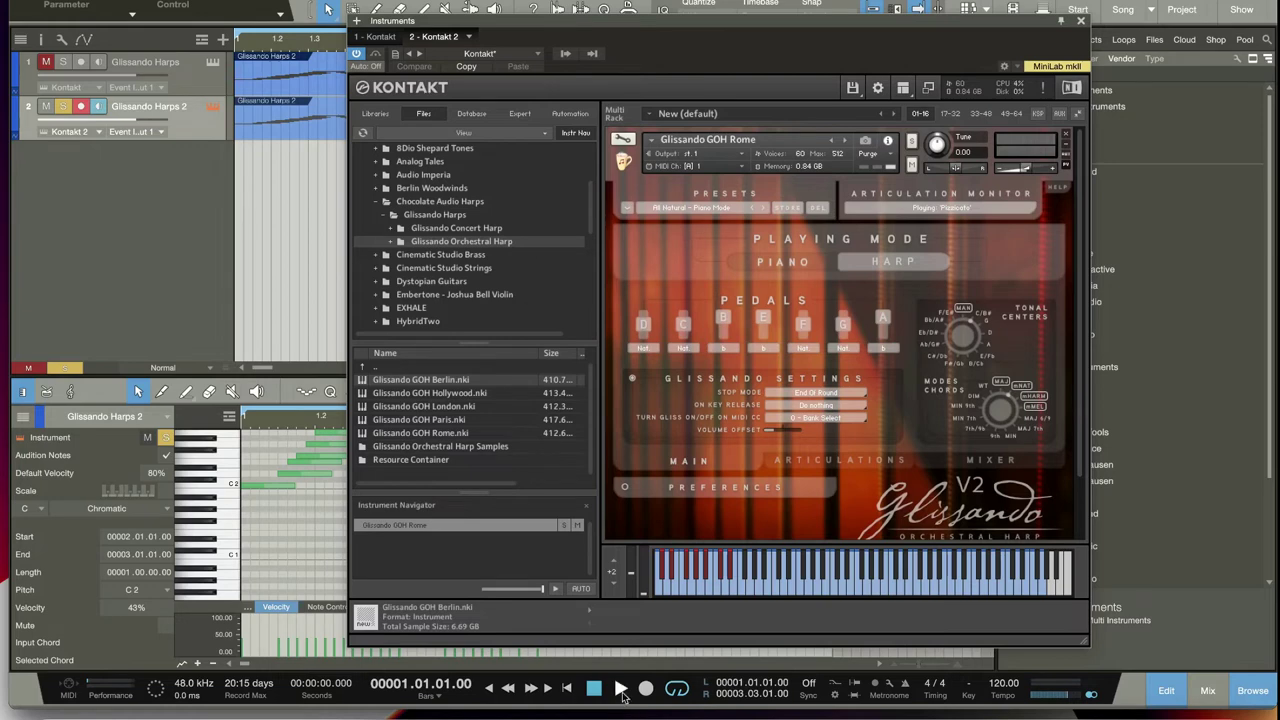
- Play the clip on the Rome harp with the E and A pedals flat, and again with another Modes Chords setting
{"action": "left_click", "coordinate": [621, 690]}
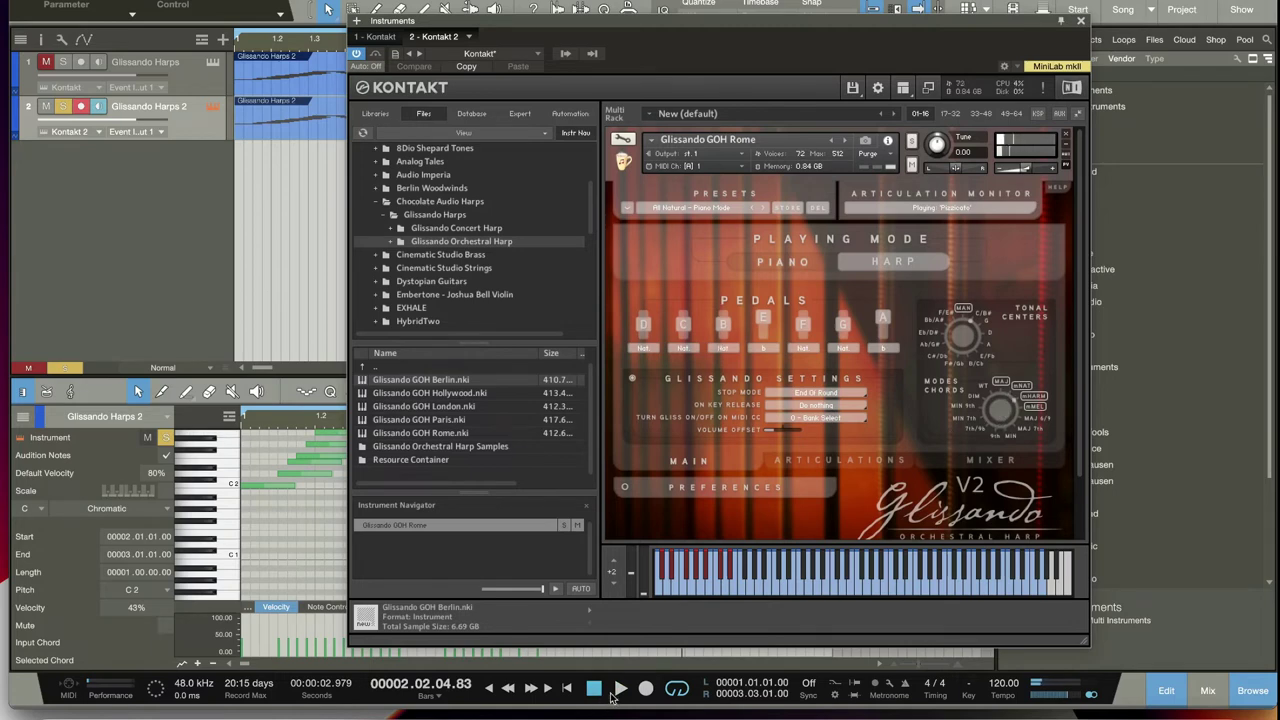
{"action": "left_click", "coordinate": [614, 692]}
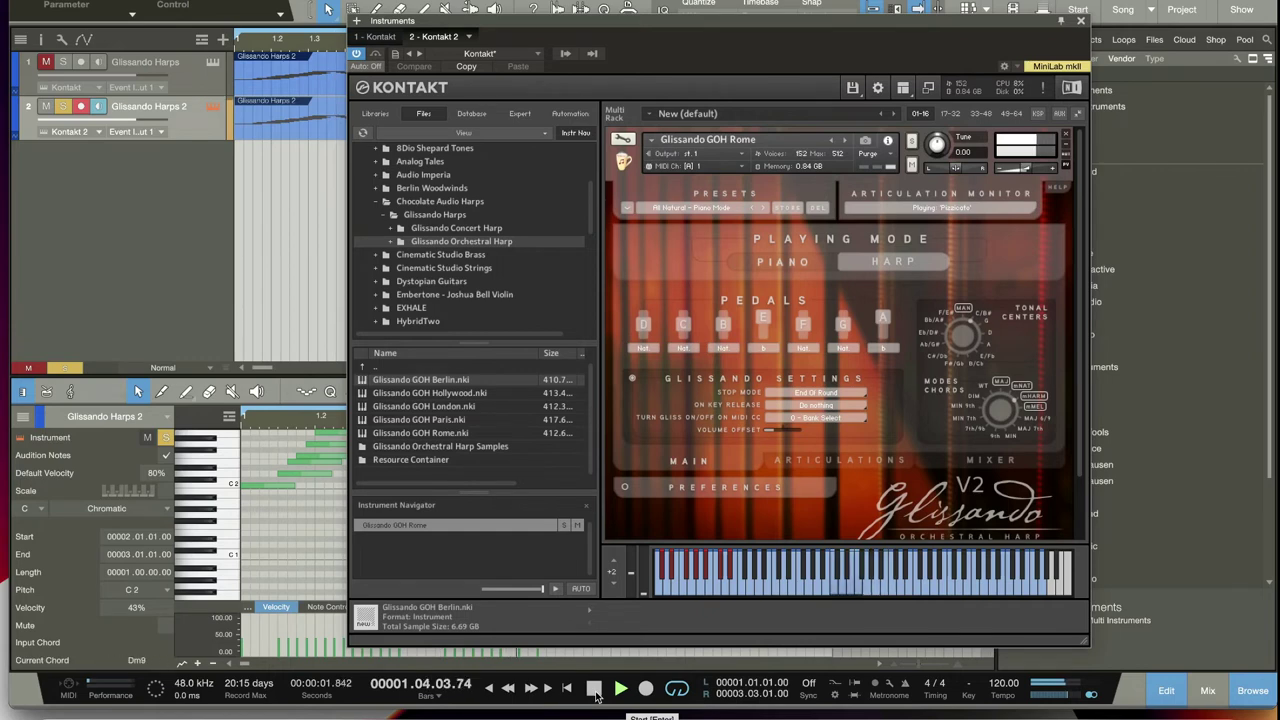
{"action": "left_click", "coordinate": [594, 689]}
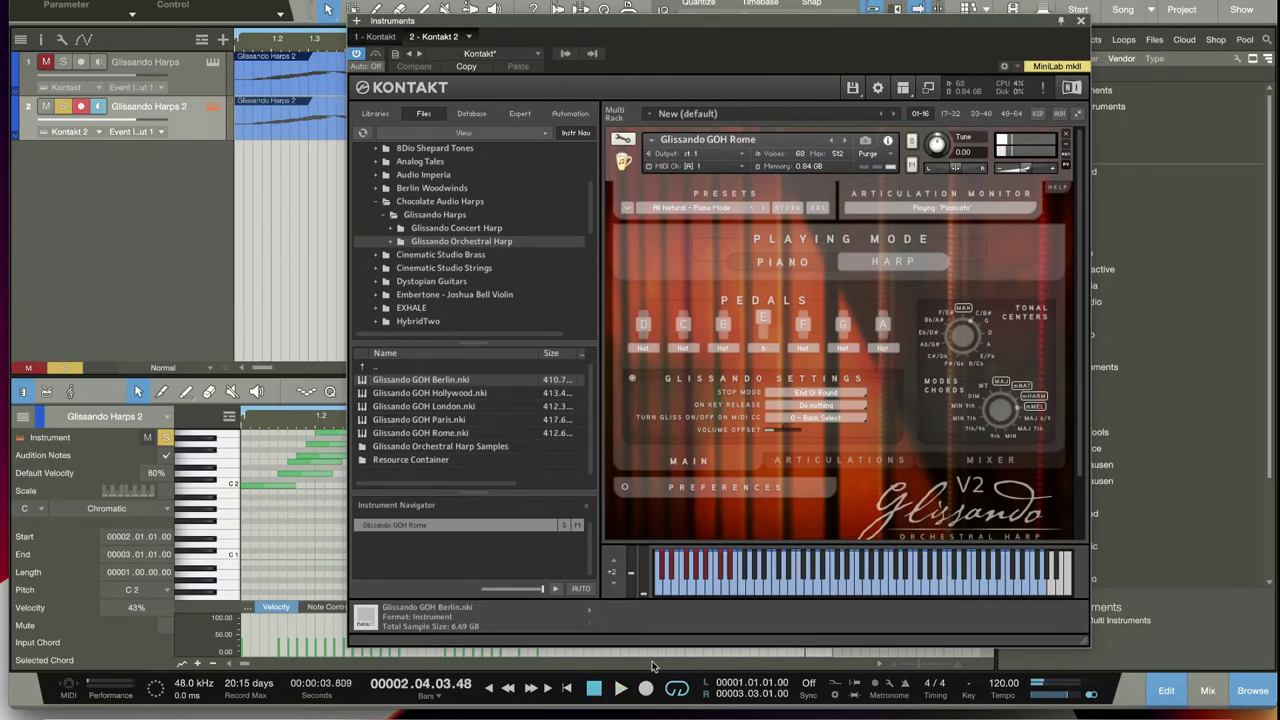
{"action": "left_click", "coordinate": [619, 689]}
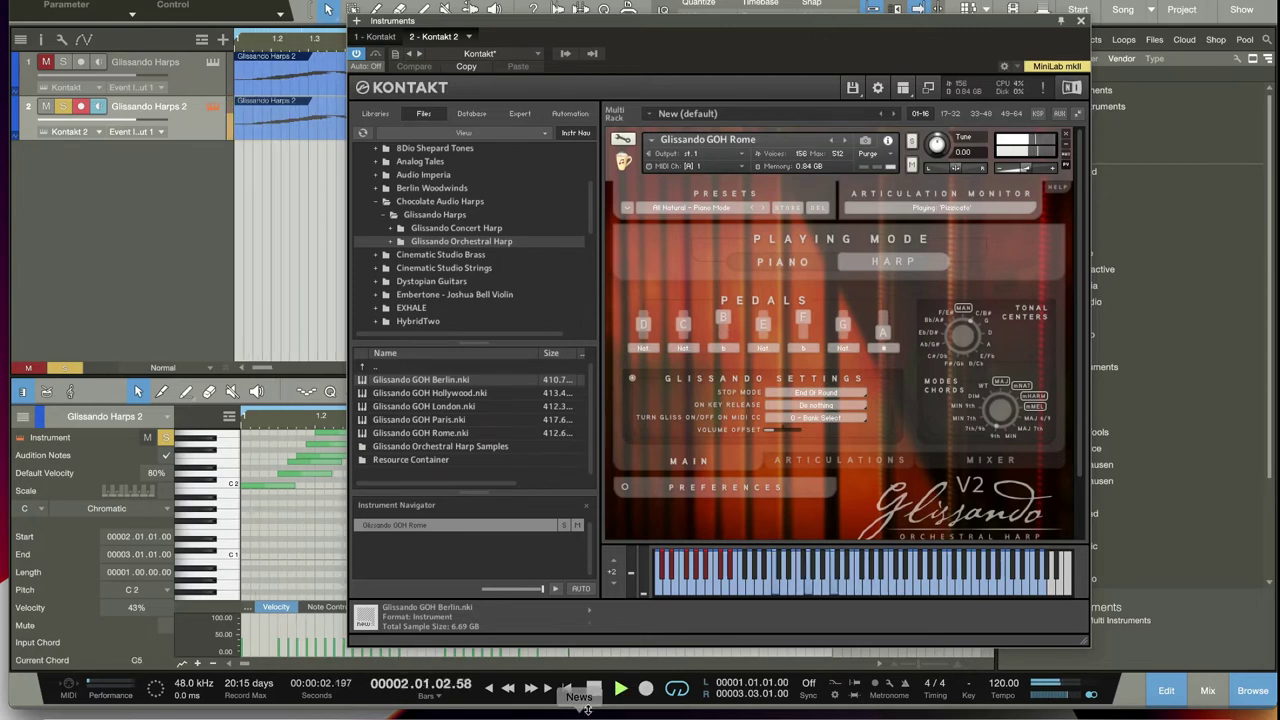
{"action": "left_click", "coordinate": [594, 694]}
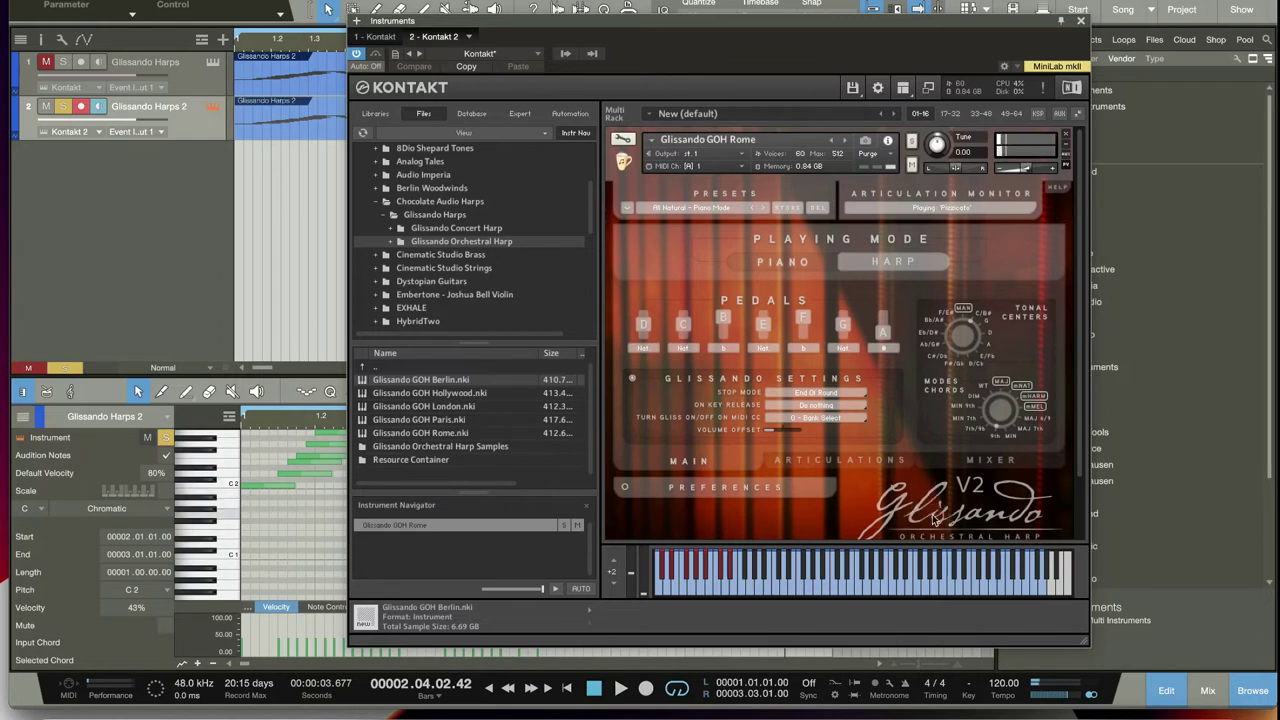
- Move the instrument window aside, examine the clip's notes around C 2 in the editor, and move the window back
{"action": "scroll", "coordinate": [945, 500], "scroll_direction": "down", "scroll_amount": 1}
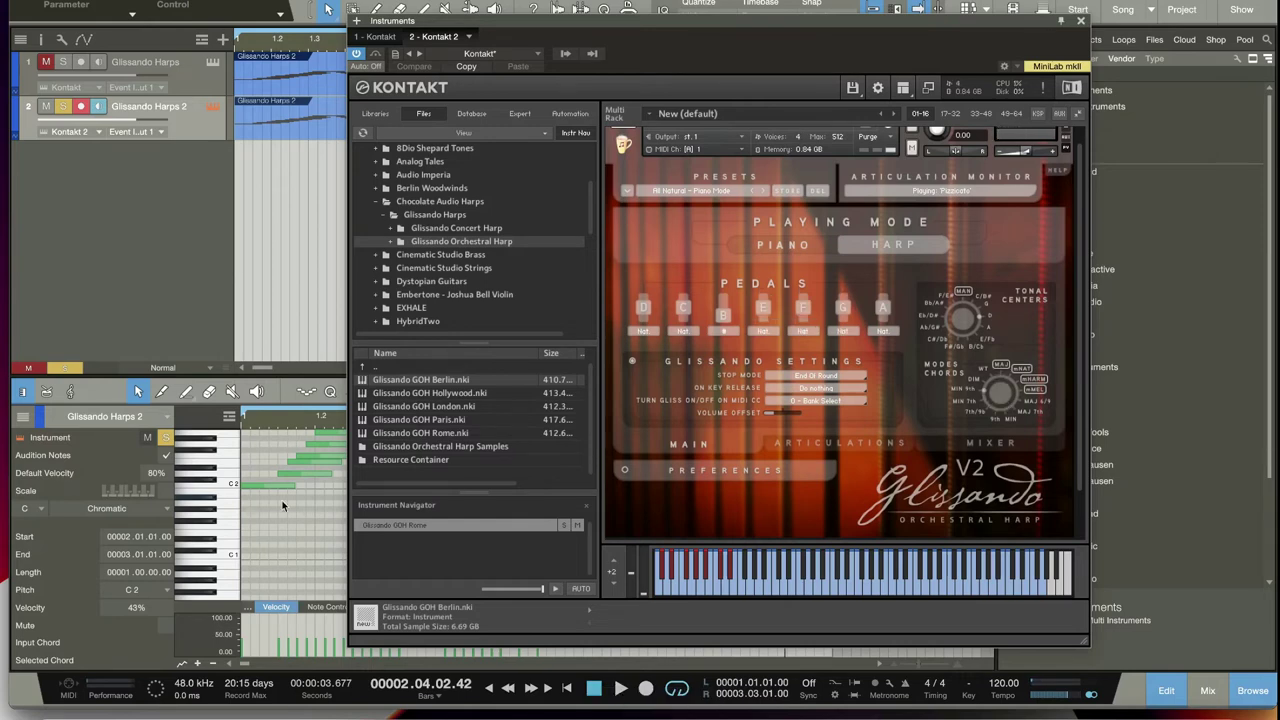
{"action": "left_click_drag", "start_coordinate": [667, 31], "coordinate": [932, 32]}
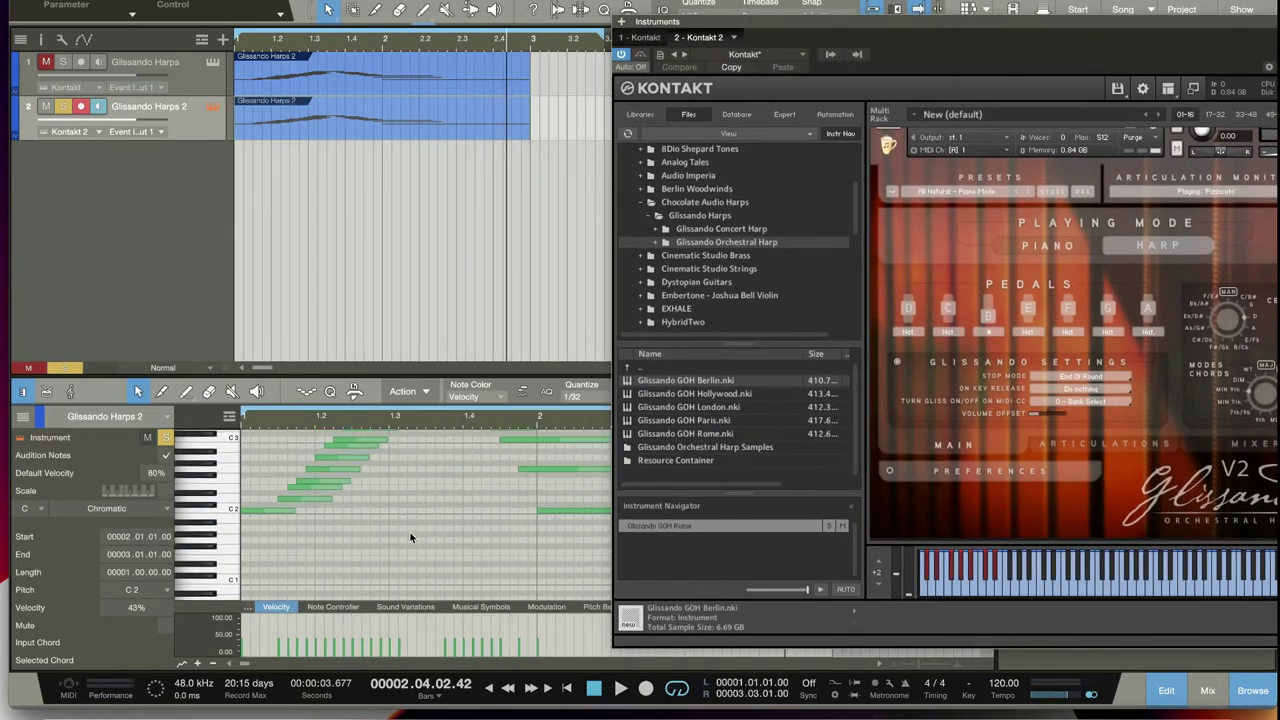
{"action": "scroll", "coordinate": [410, 535], "scroll_direction": "up", "scroll_amount": 5}
{"action": "scroll", "coordinate": [410, 535], "scroll_direction": "down", "scroll_amount": 4}
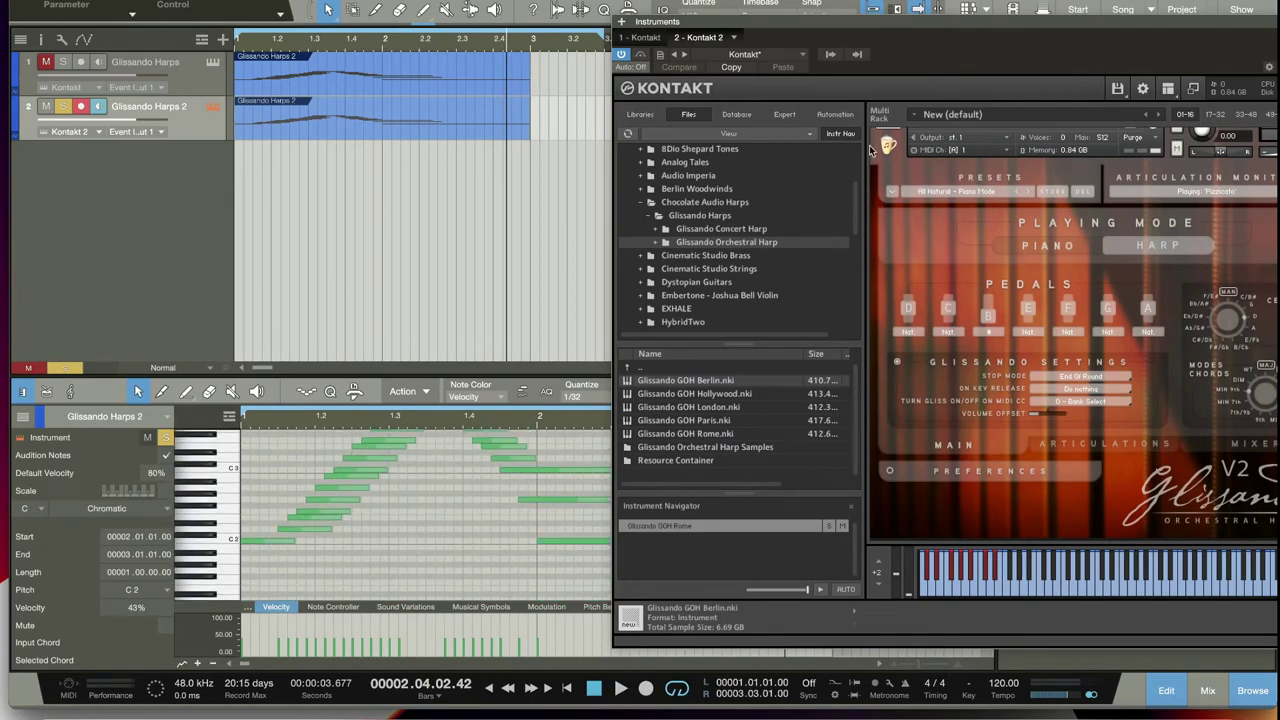
{"action": "left_click_drag", "start_coordinate": [964, 26], "coordinate": [689, 20]}
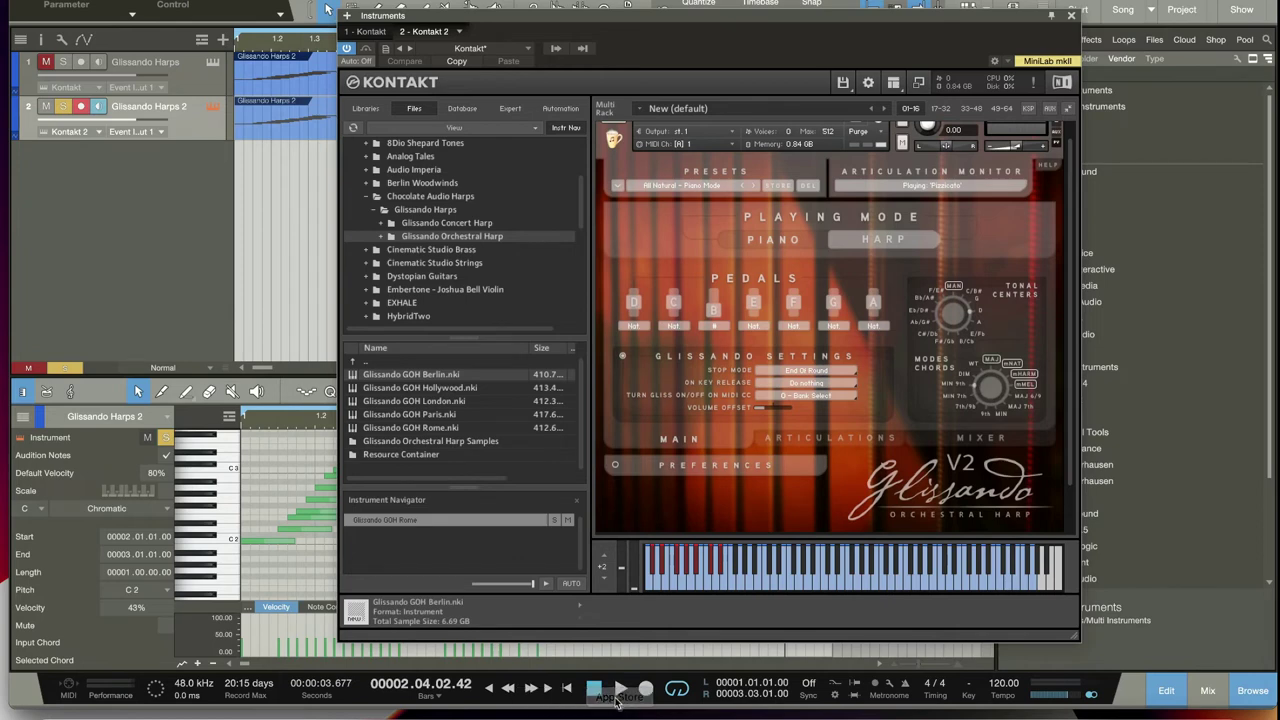
- Play the clip from the start on the Rome harp with only the B pedal sharp, and stop playback
{"action": "left_click", "coordinate": [564, 691]}
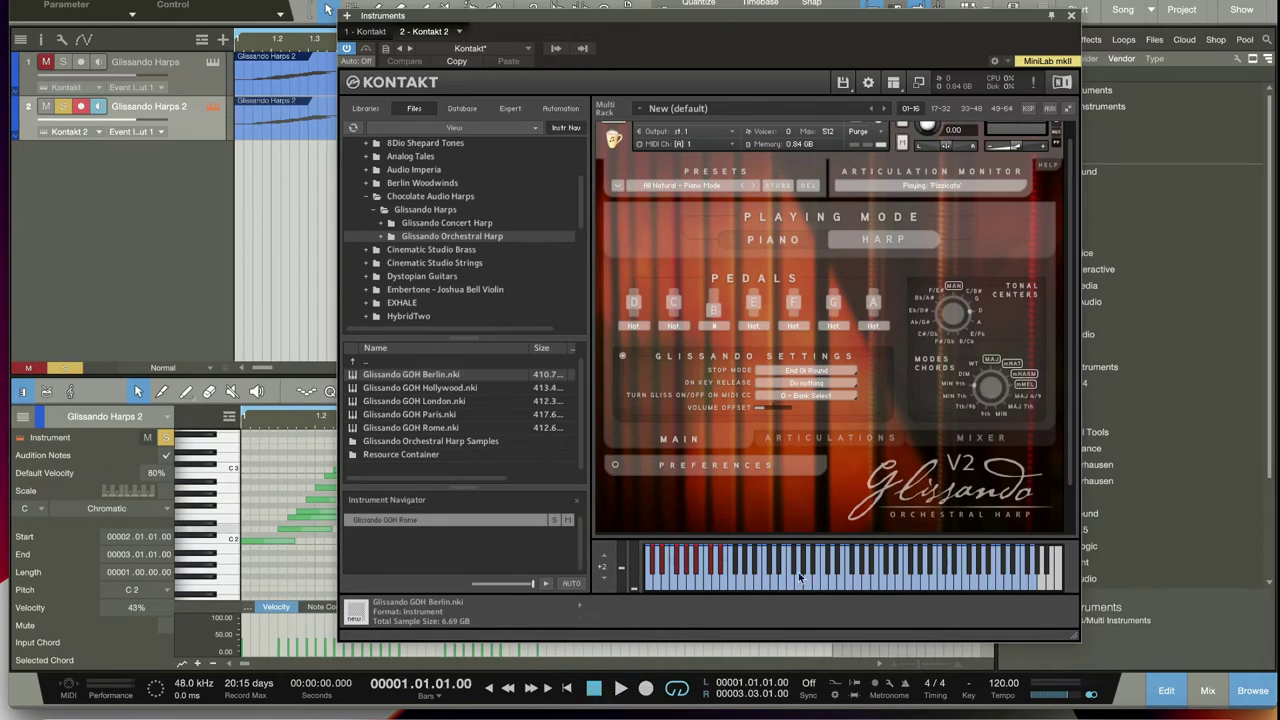
{"action": "left_click", "coordinate": [620, 689]}
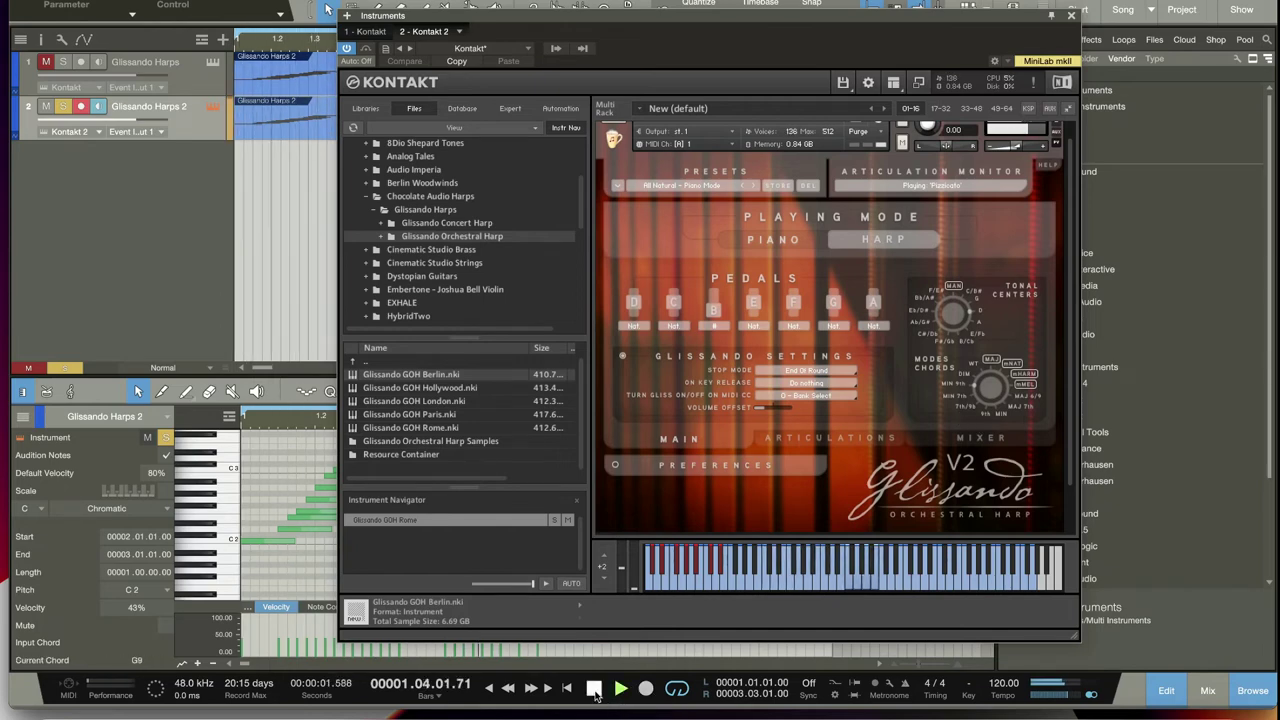
{"action": "left_click", "coordinate": [593, 692]}
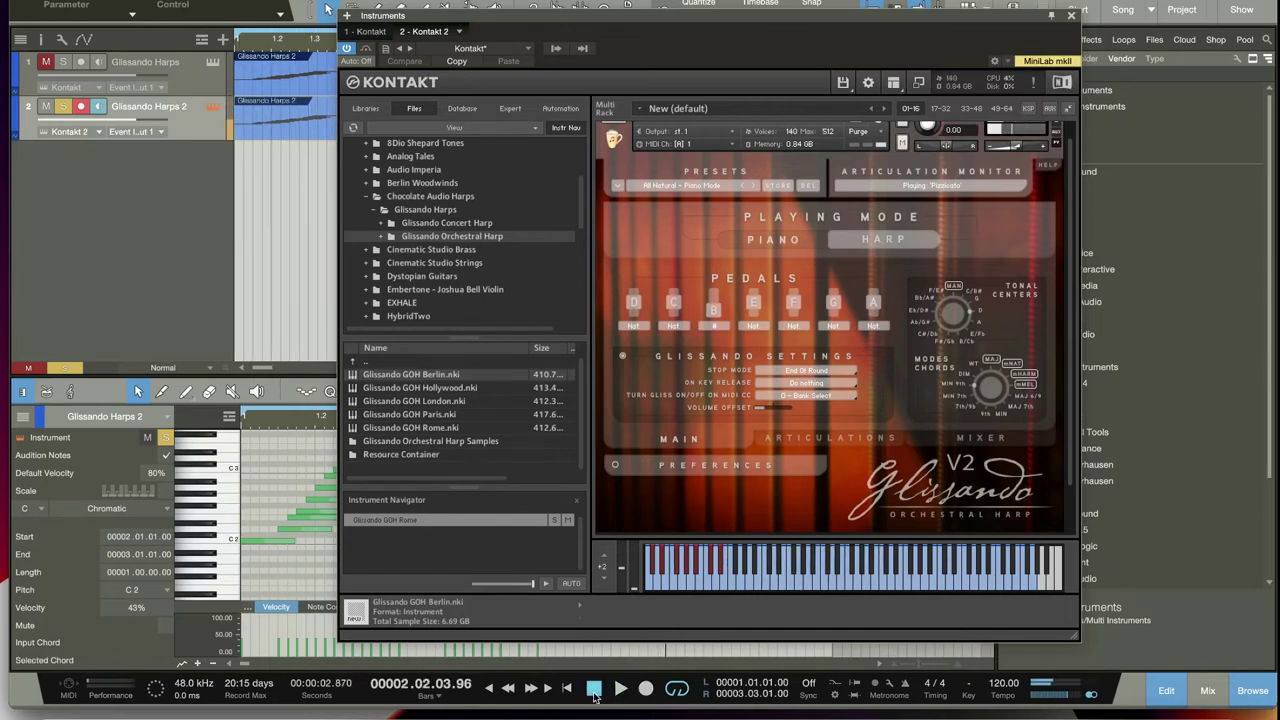
- Change the Rome harp's Modes Chords and Tonal Centers settings and play the clip with the altered pedal tuning
{"action": "left_click", "coordinate": [989, 404]}
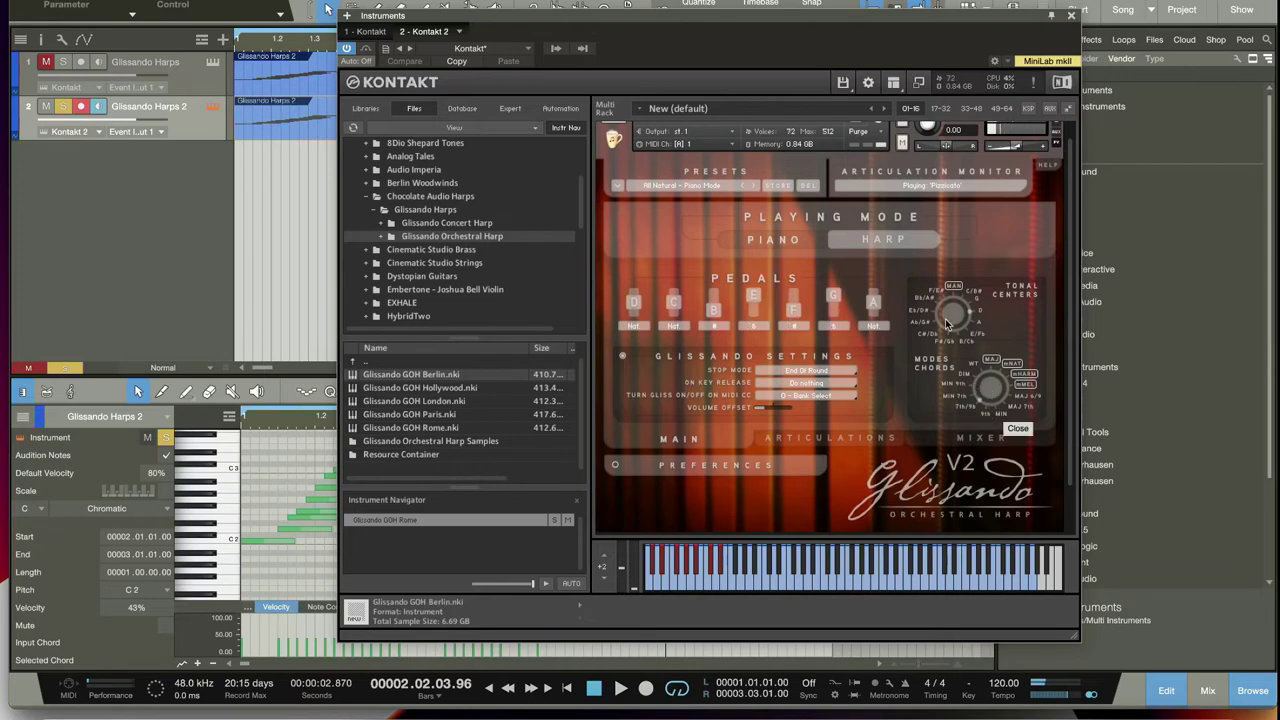
{"action": "left_click", "coordinate": [619, 690]}
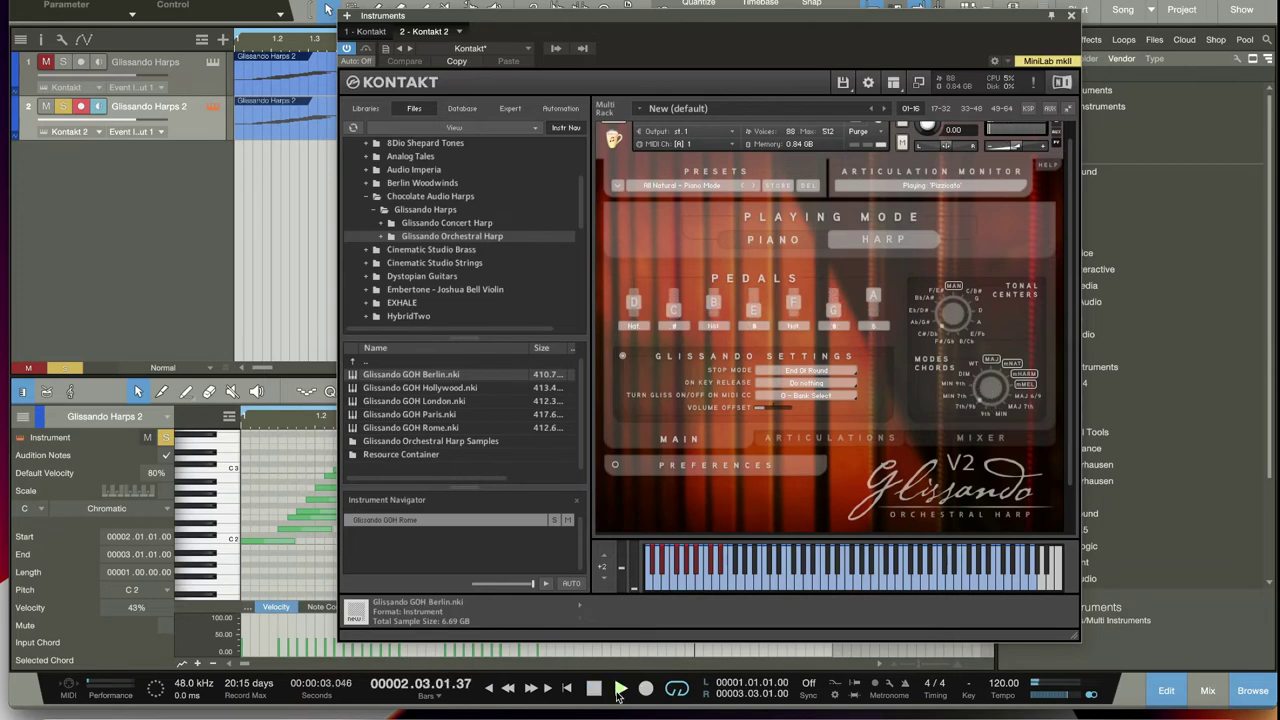
{"action": "left_click", "coordinate": [619, 690]}
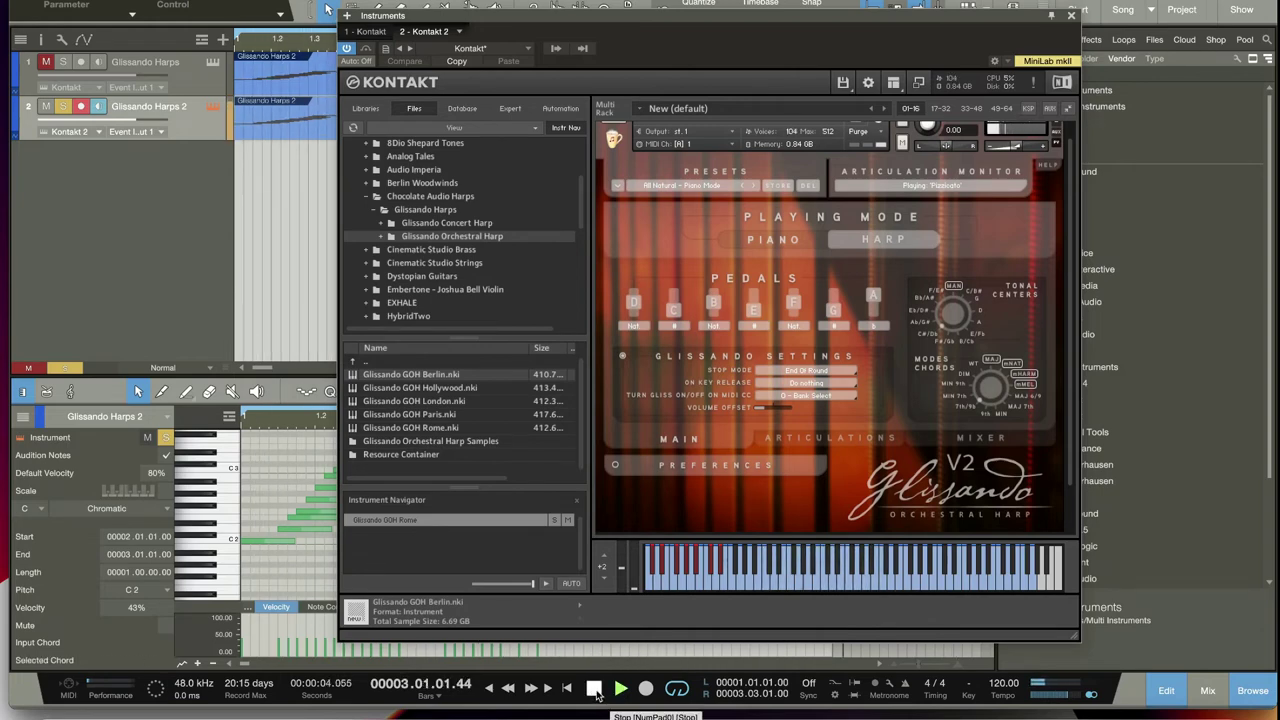
{"action": "left_click", "coordinate": [595, 690]}
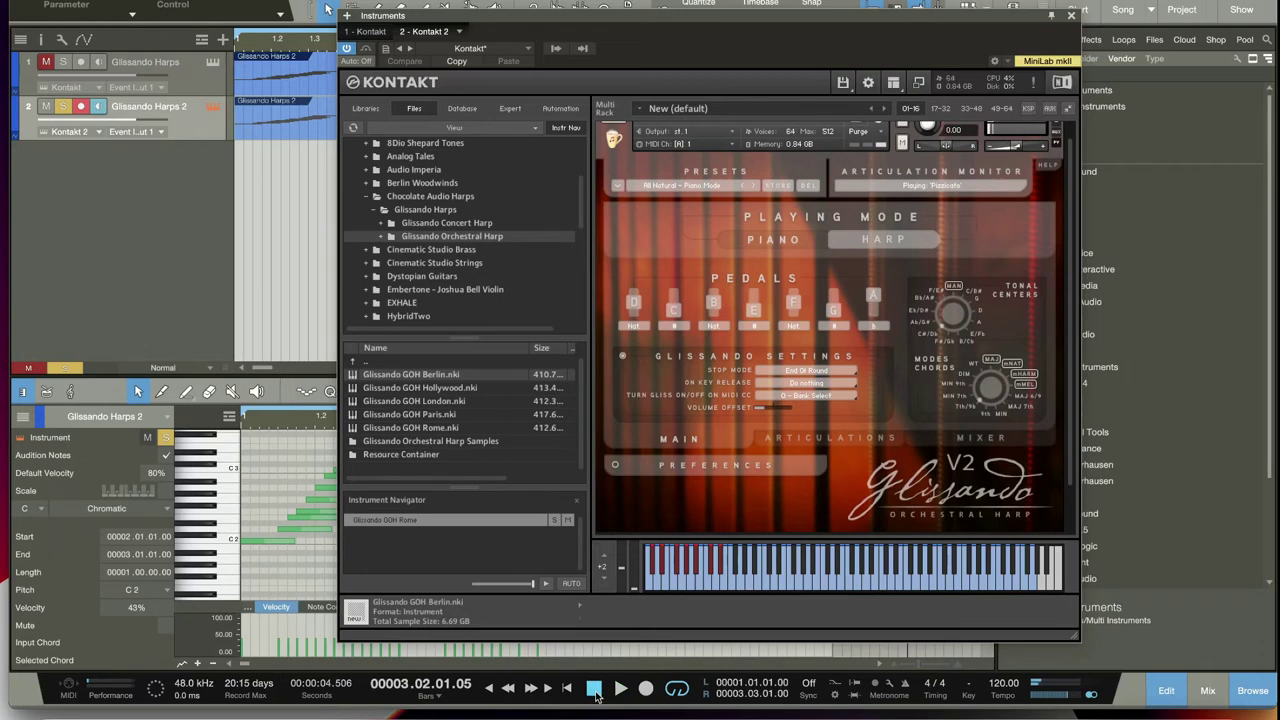
- Bring up the Glissando Harps track's concert harp, unmute and solo that track, and mute the Glissando Harps 2 track
{"action": "left_click", "coordinate": [188, 88]}
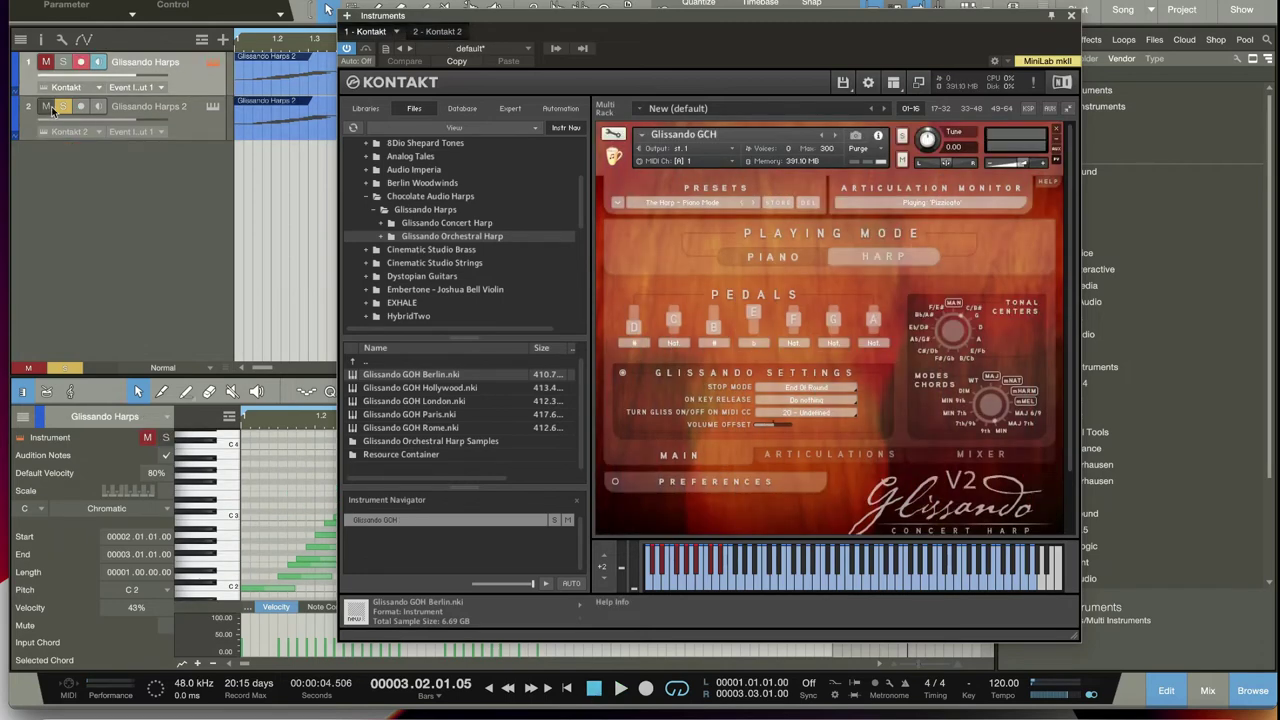
{"action": "left_click", "coordinate": [46, 62]}
{"action": "left_click", "coordinate": [63, 62]}
{"action": "left_click", "coordinate": [46, 106]}
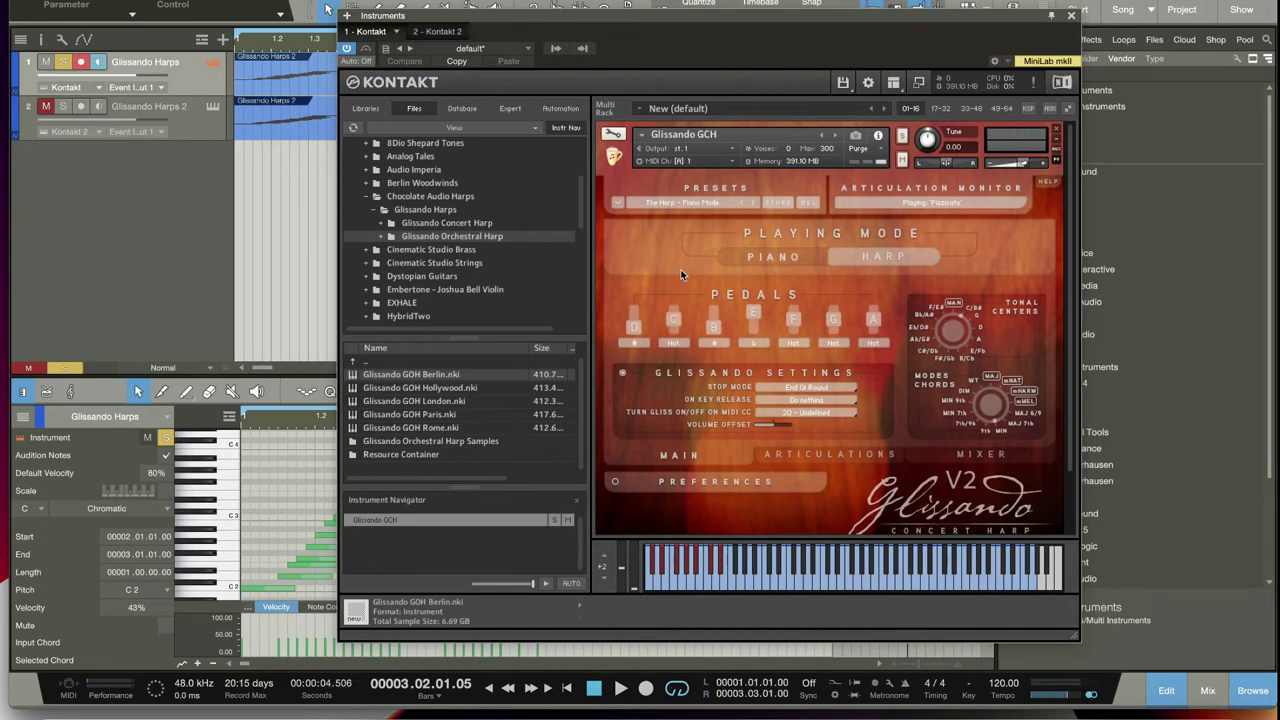
{"action": "left_click_drag", "start_coordinate": [755, 30], "coordinate": [767, 20]}
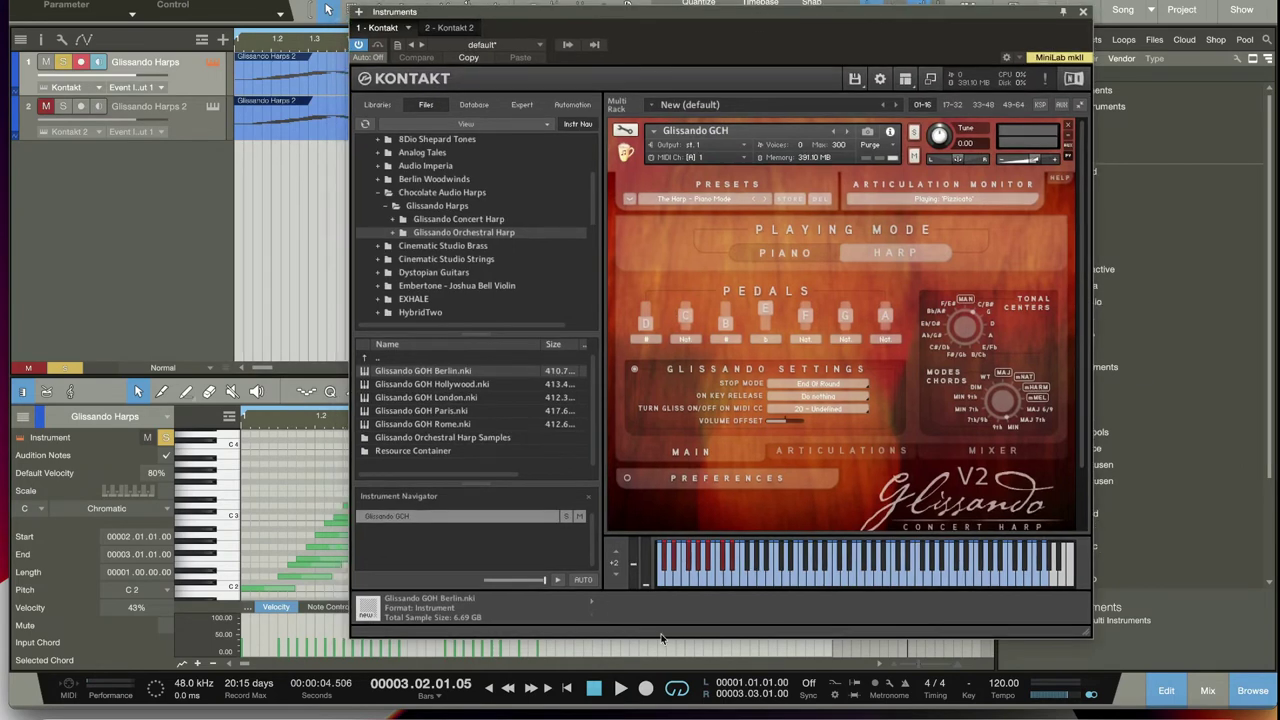
- Play the glissando clip from the start with the Glissando GCH concert harp, and stop playback
{"action": "left_click", "coordinate": [619, 690]}
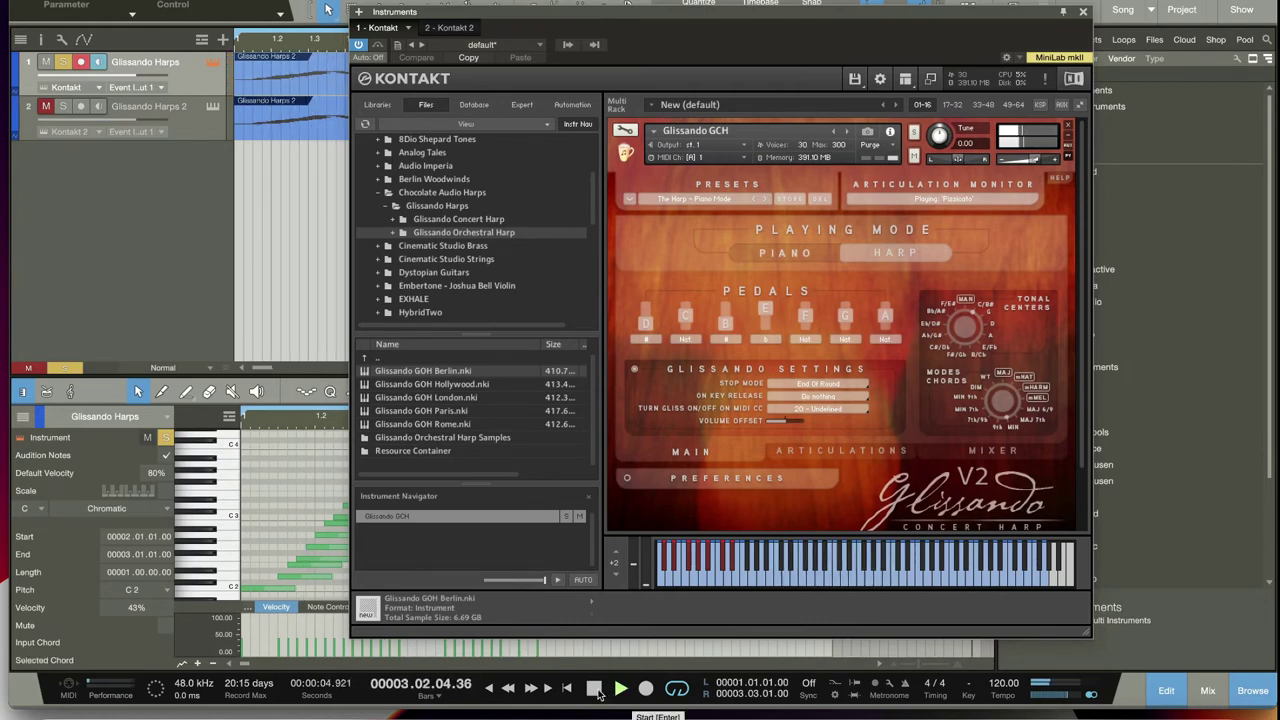
{"action": "left_click", "coordinate": [595, 689]}
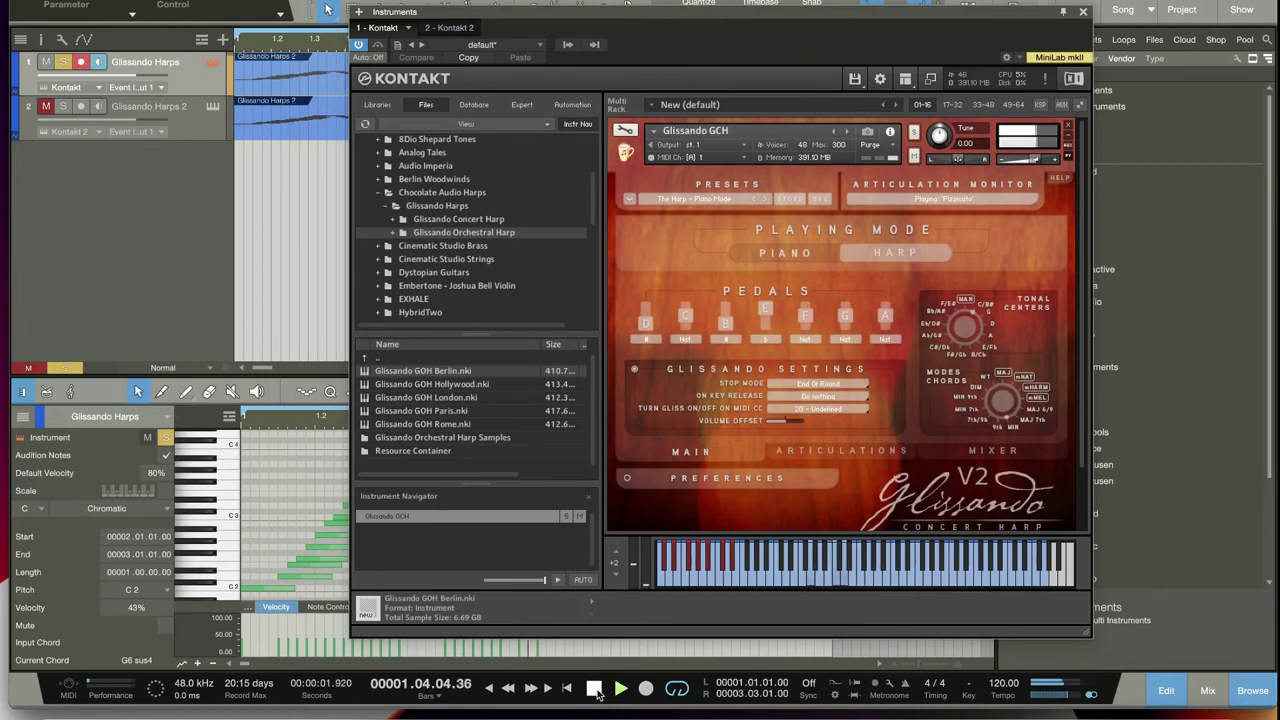
{"action": "left_click", "coordinate": [596, 688]}
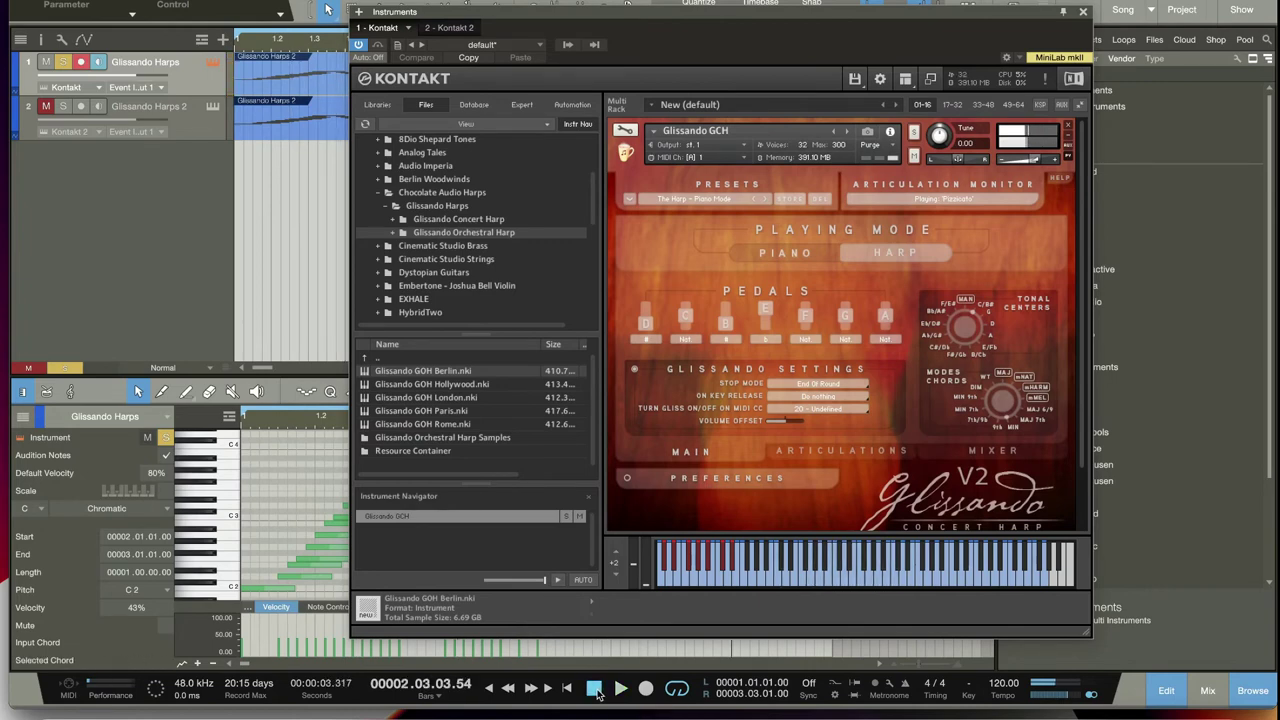
- Set the concert harp's release to Off on its articulations page and play the clip
{"action": "left_click", "coordinate": [835, 451]}
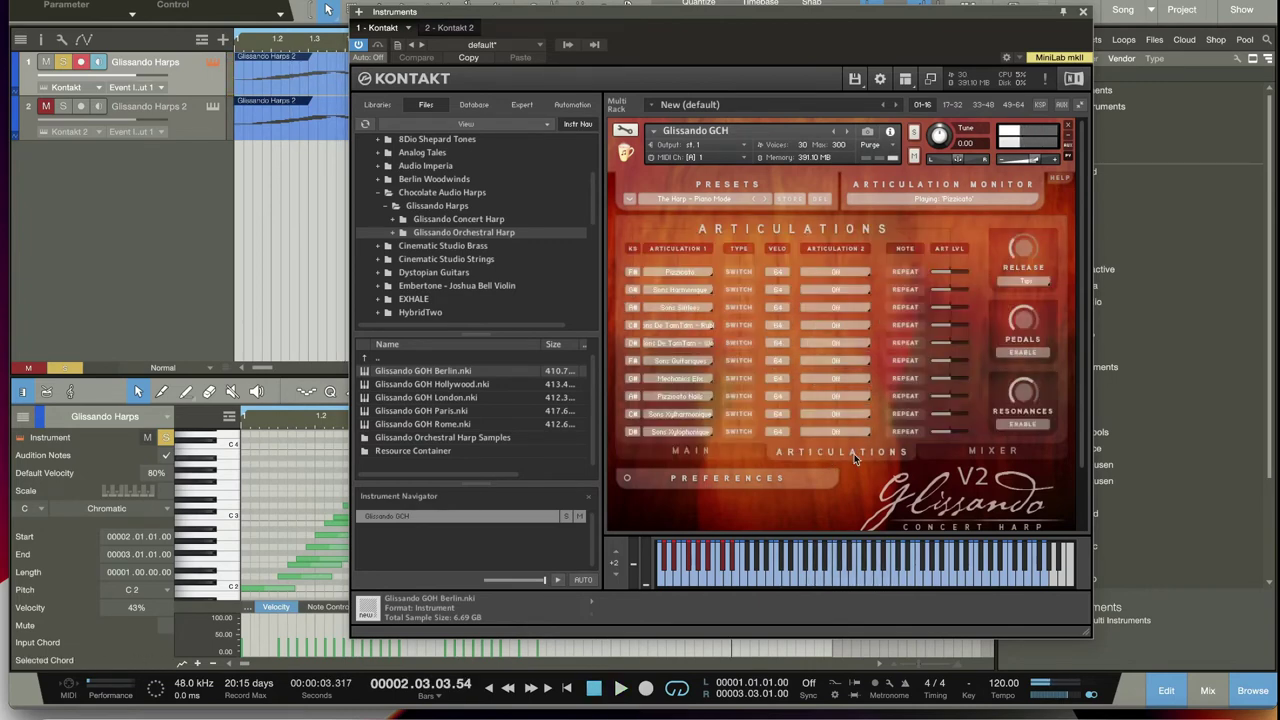
{"action": "left_click", "coordinate": [1022, 281]}
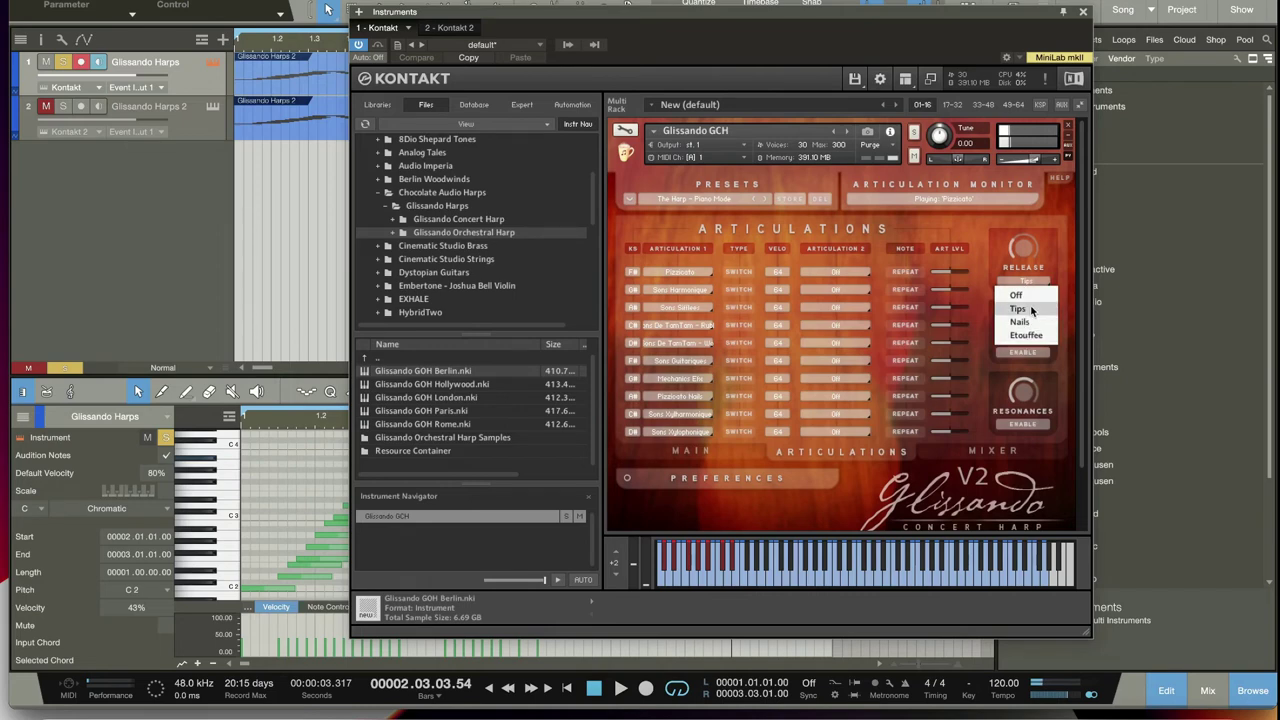
{"action": "left_click", "coordinate": [1017, 295]}
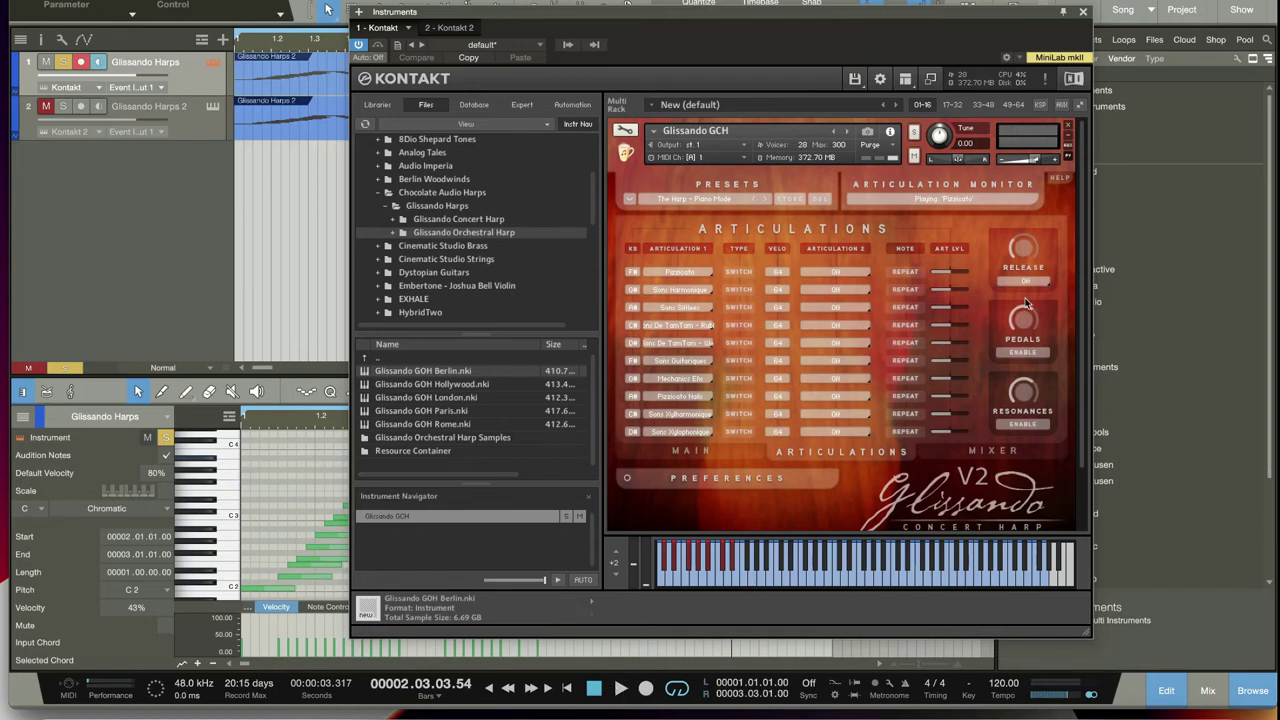
{"action": "left_click", "coordinate": [621, 695]}
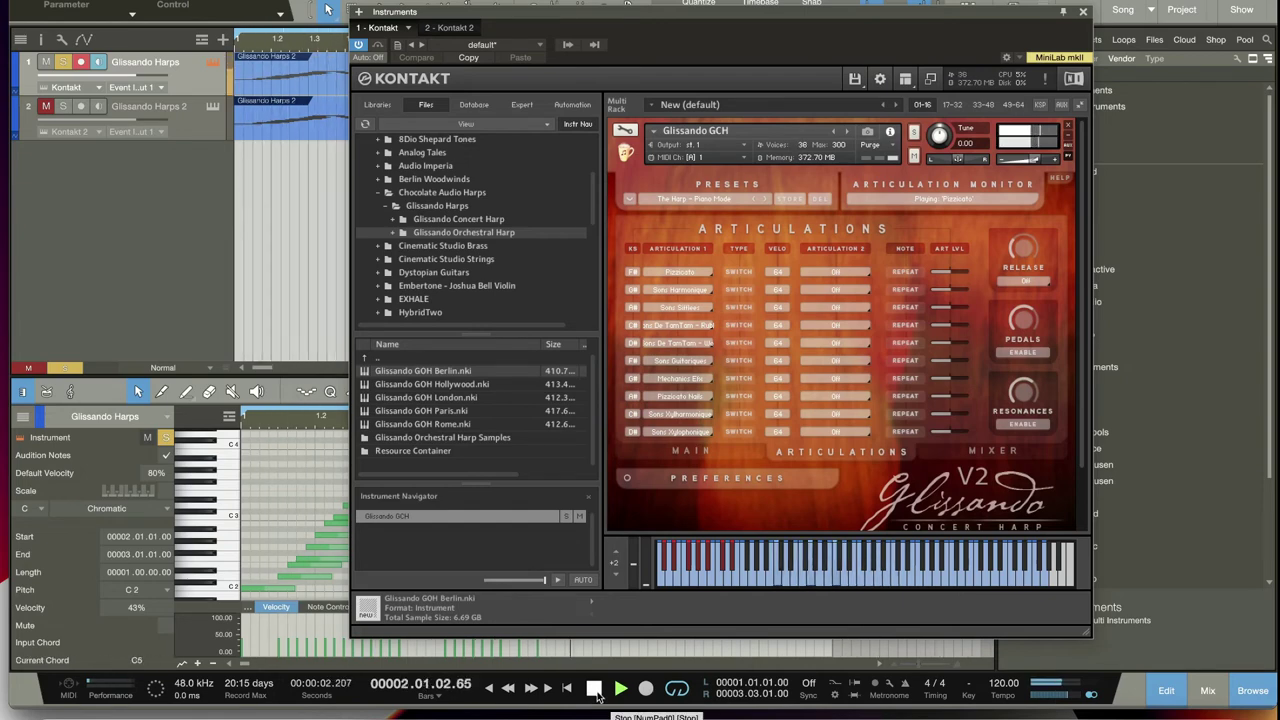
{"action": "left_click", "coordinate": [594, 689]}
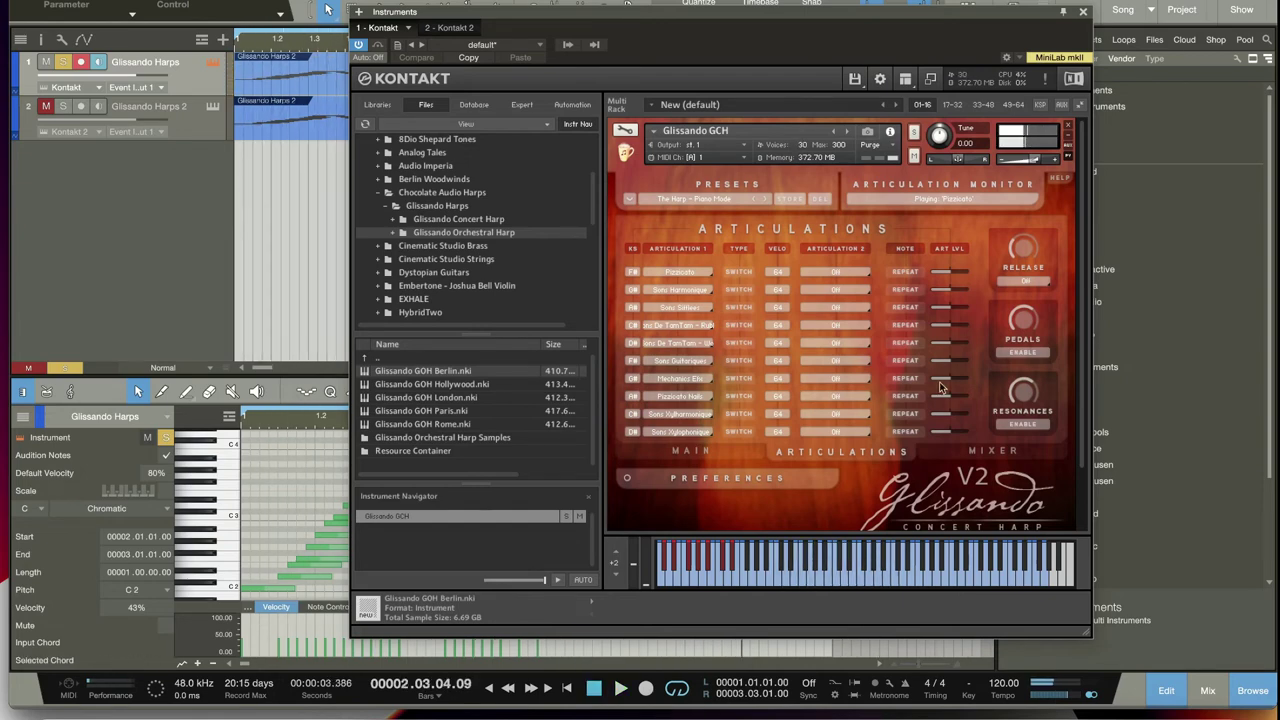
- Set the concert harp's release to Tips and play the clip again for comparison
{"action": "left_click", "coordinate": [1022, 281]}
{"action": "left_click", "coordinate": [1015, 295]}
{"action": "left_click", "coordinate": [620, 689]}
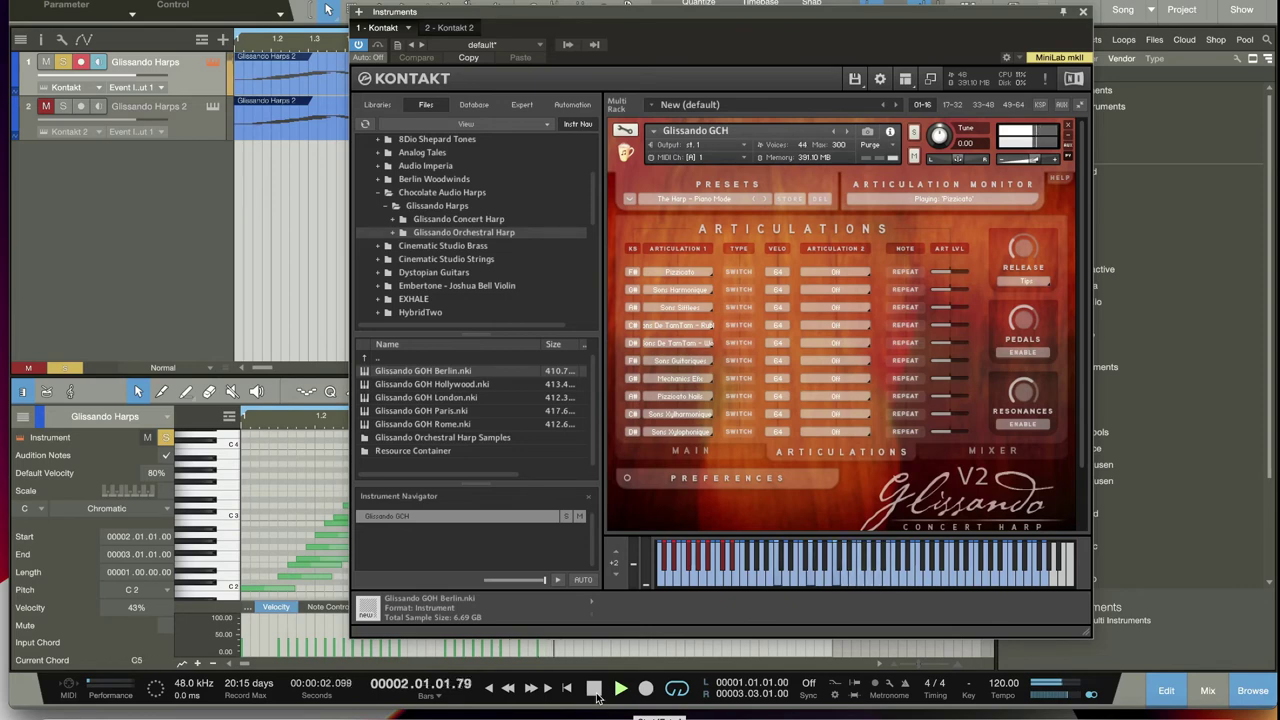
- Audition the clip with the concert harp's release set to Nails and with it set to Etouffee, and stop playback
{"action": "left_click", "coordinate": [1020, 282]}
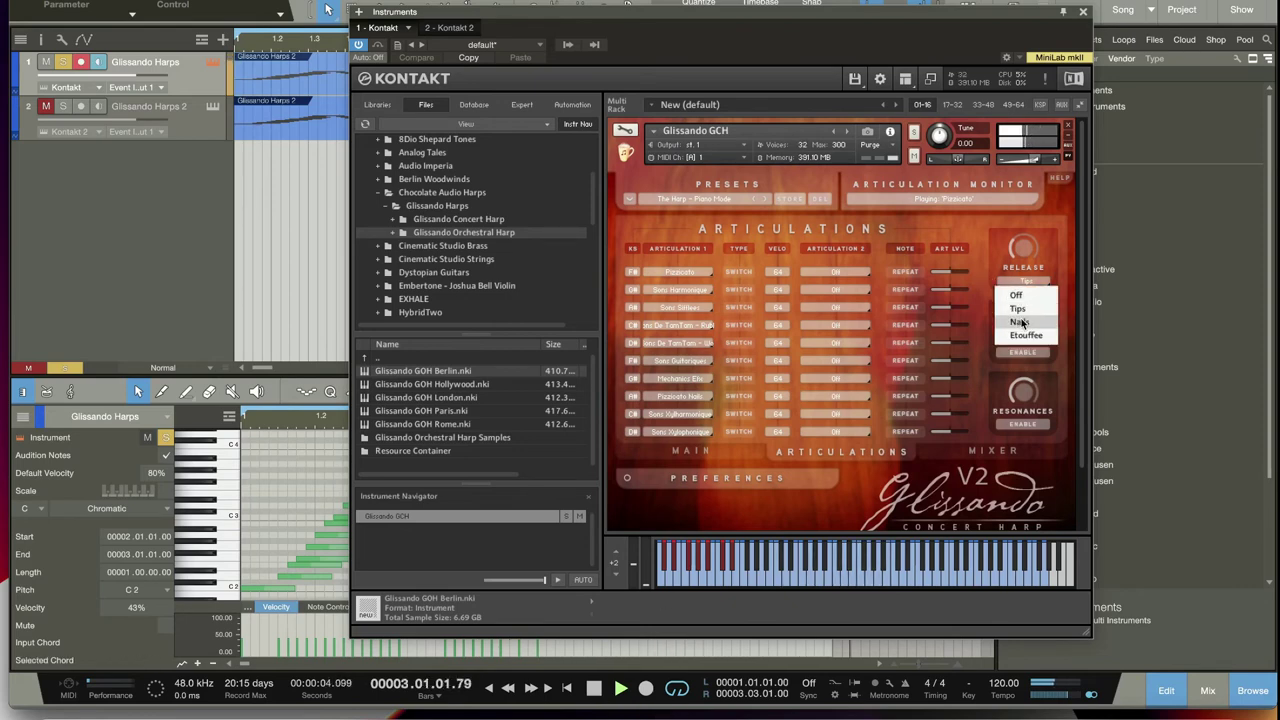
{"action": "left_click", "coordinate": [1019, 322]}
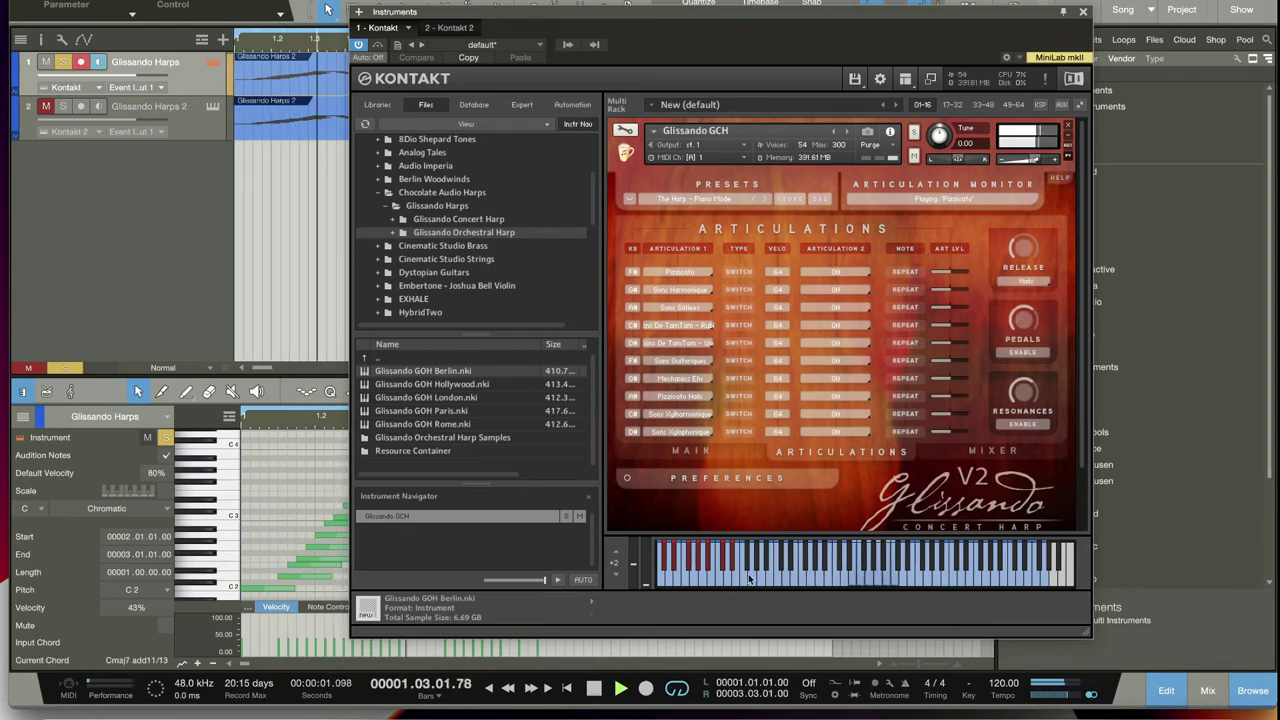
{"action": "left_click", "coordinate": [1040, 287]}
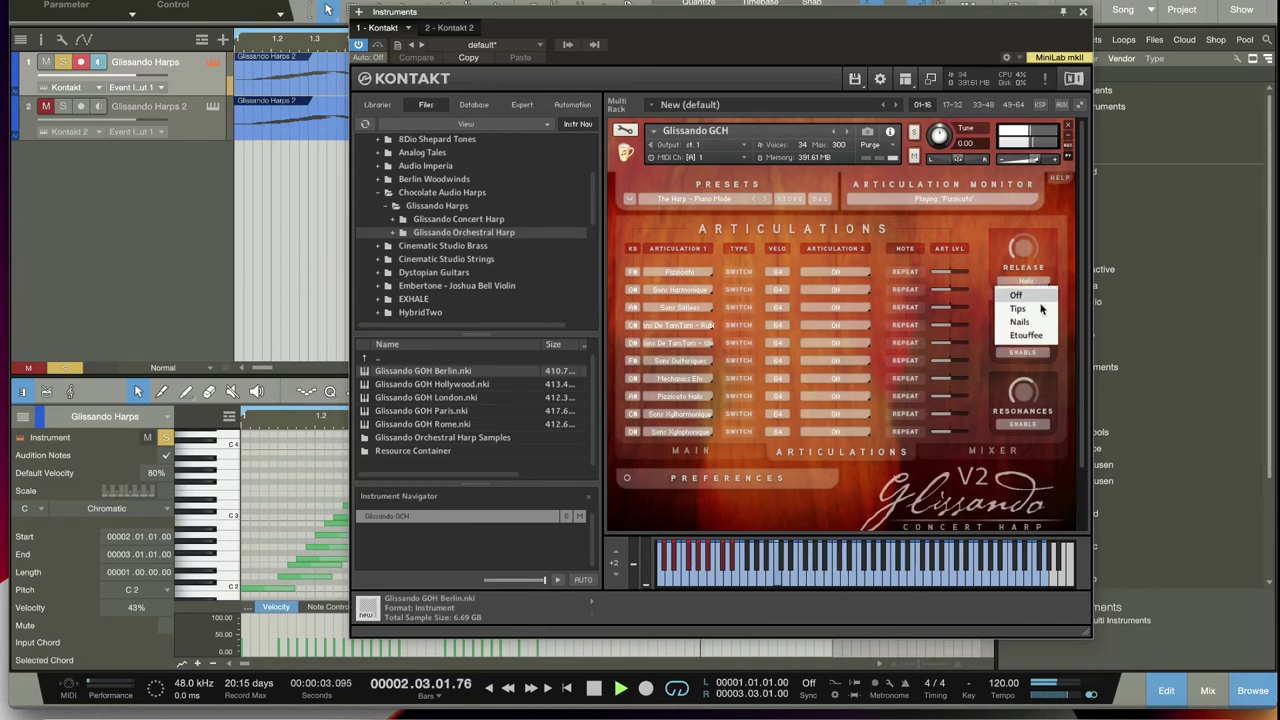
{"action": "left_click", "coordinate": [1038, 337]}
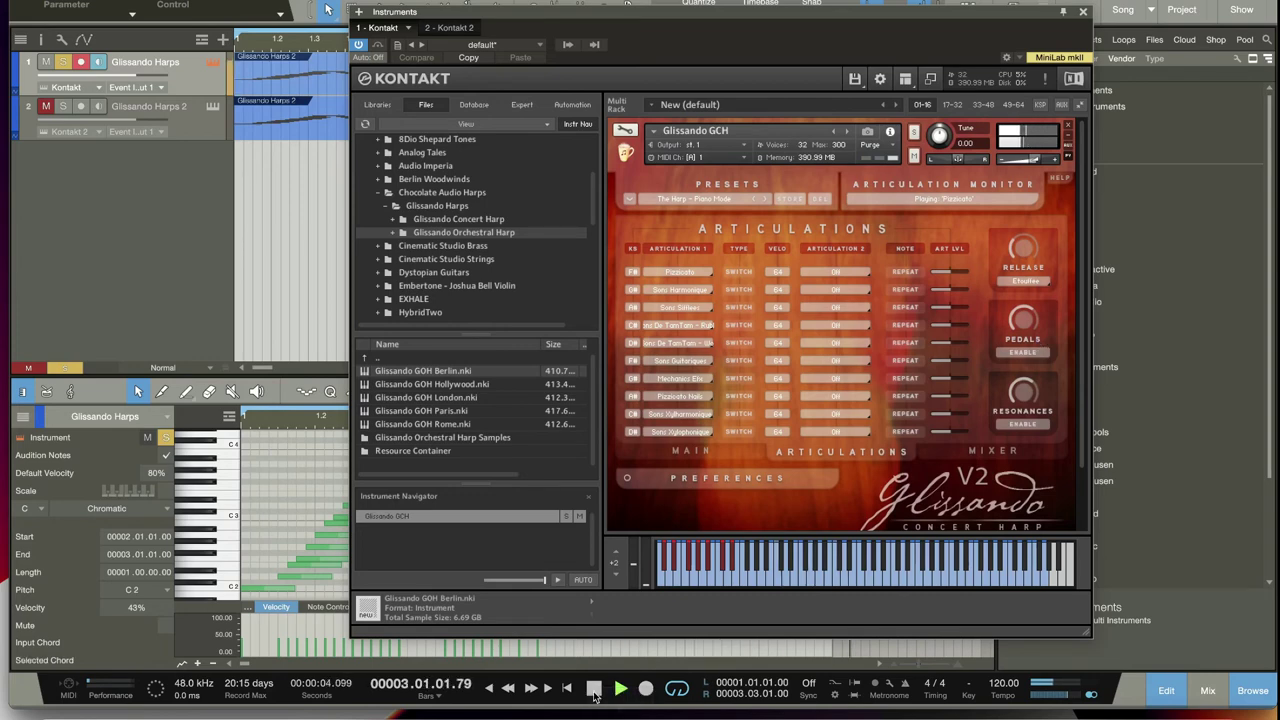
{"action": "left_click", "coordinate": [596, 692]}
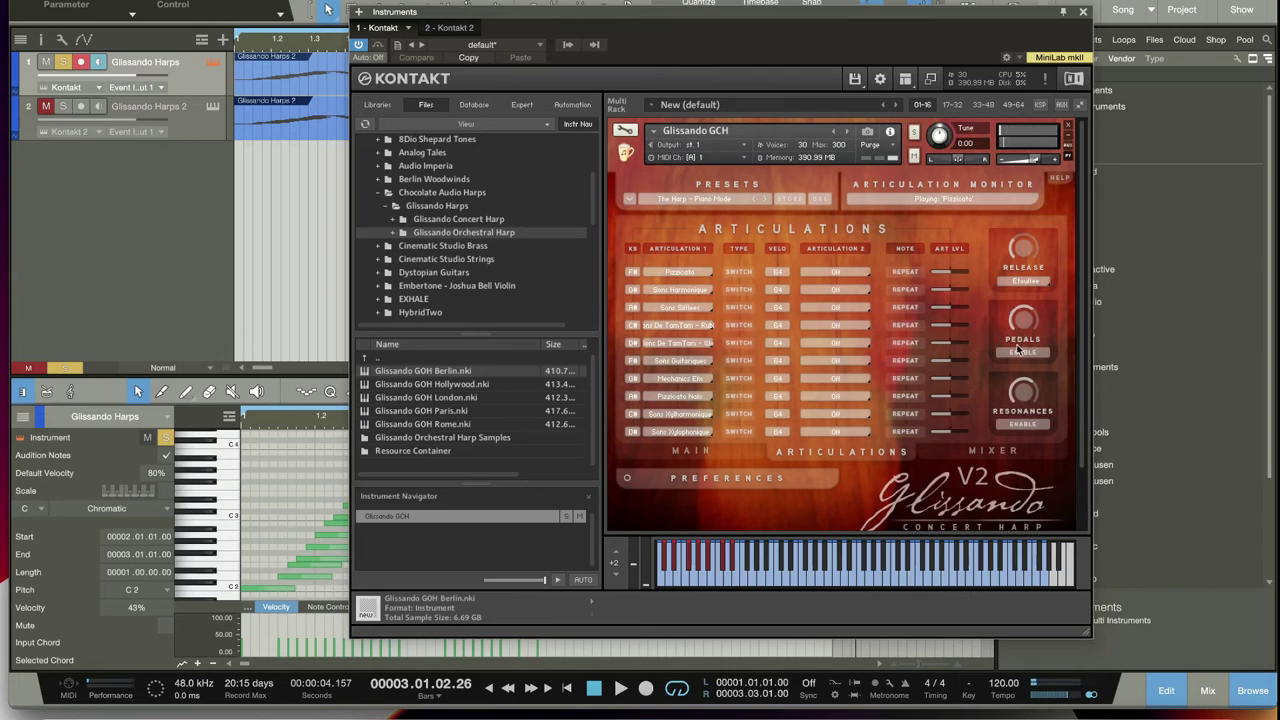
- Return to the concert harp's main page and switch its playing mode to Piano
{"action": "left_click", "coordinate": [692, 452]}
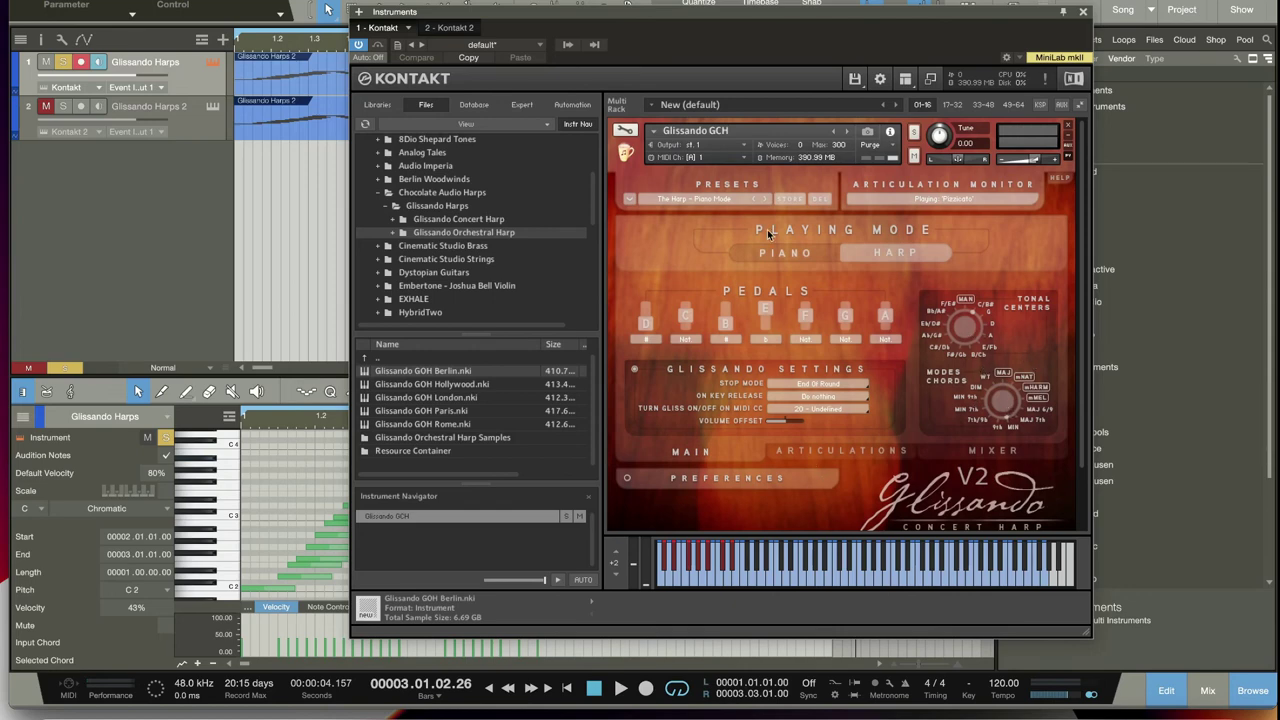
{"action": "left_click", "coordinate": [801, 254]}
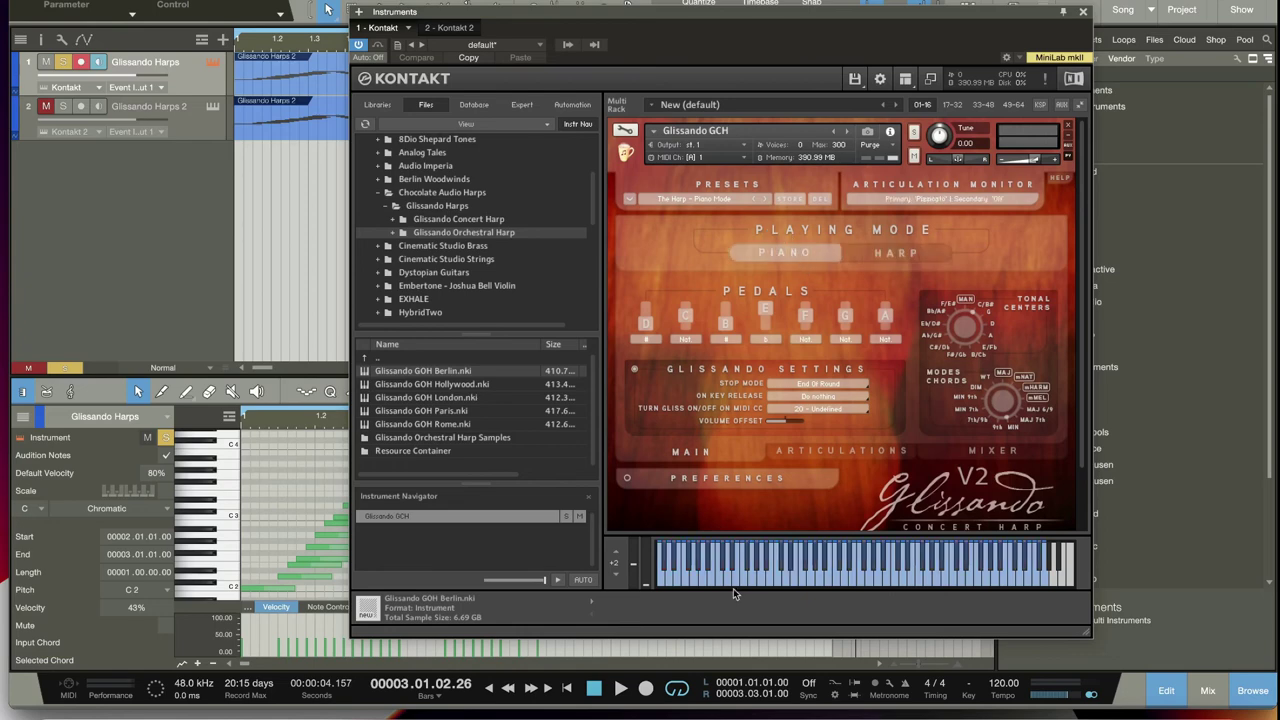